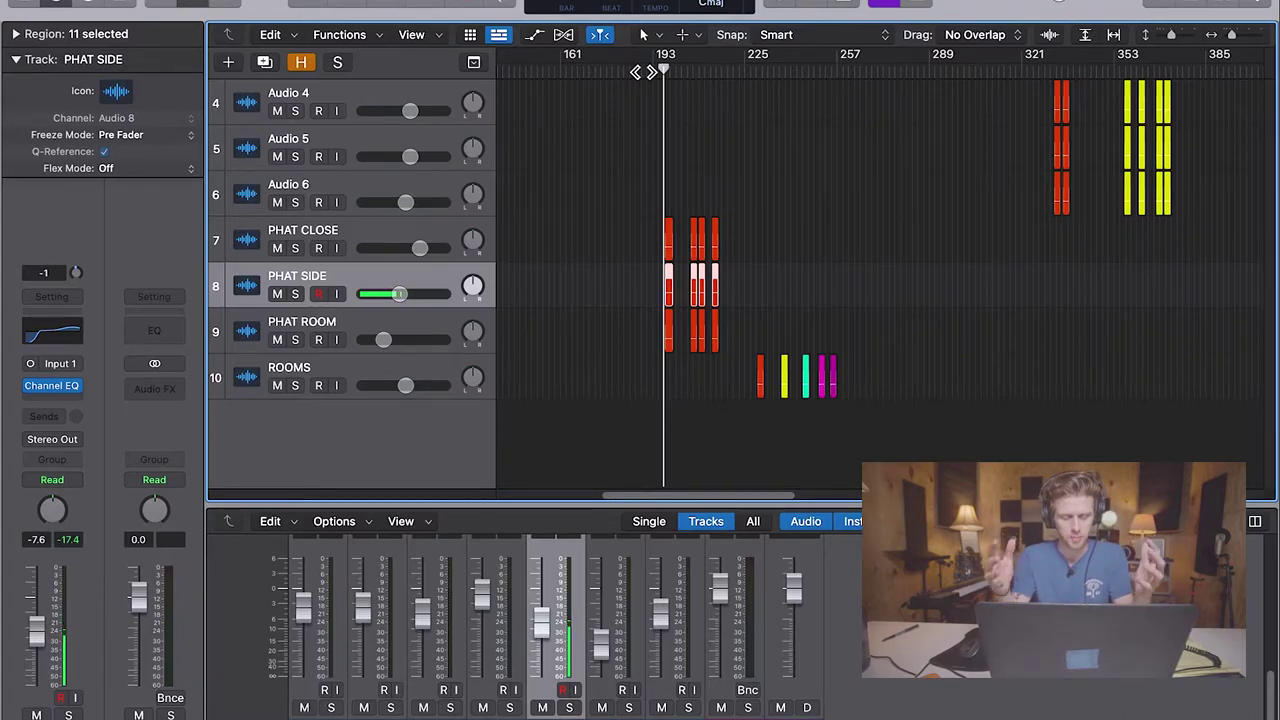
Turn on Catch and play the PHAT hits from around bar 233
scroll(706, 490, "up", 3)
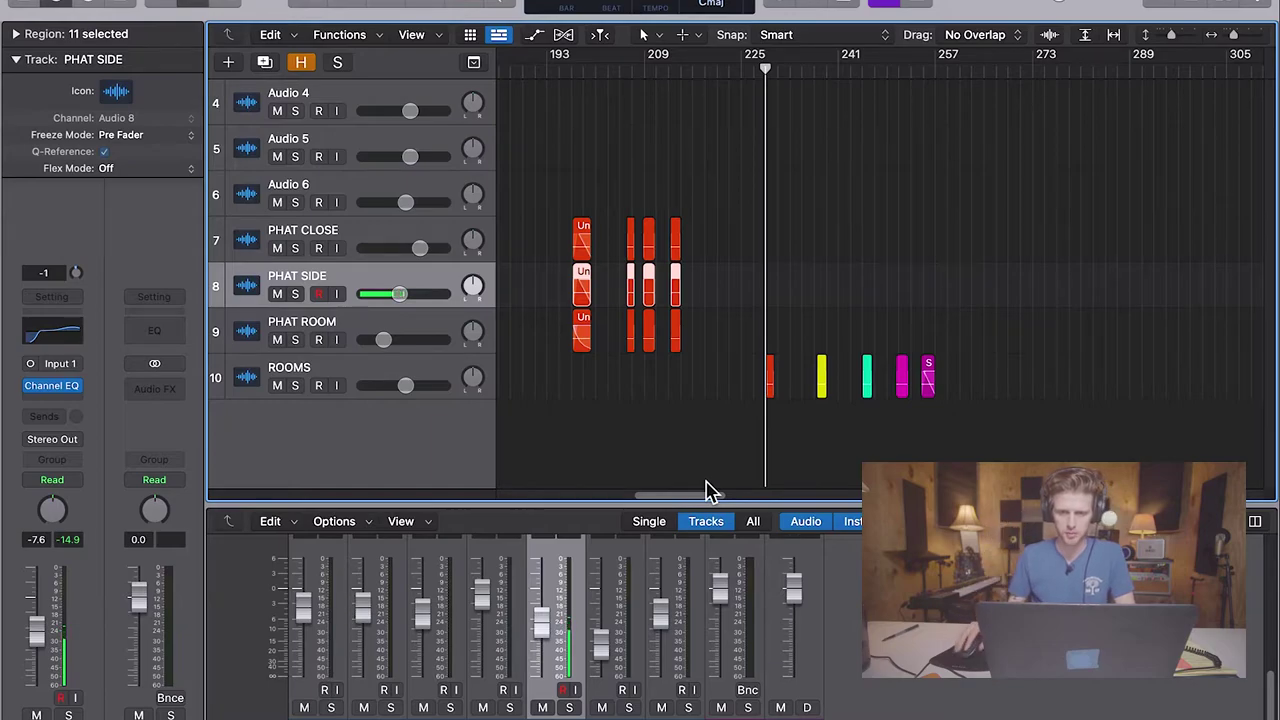
left_click(600, 34)
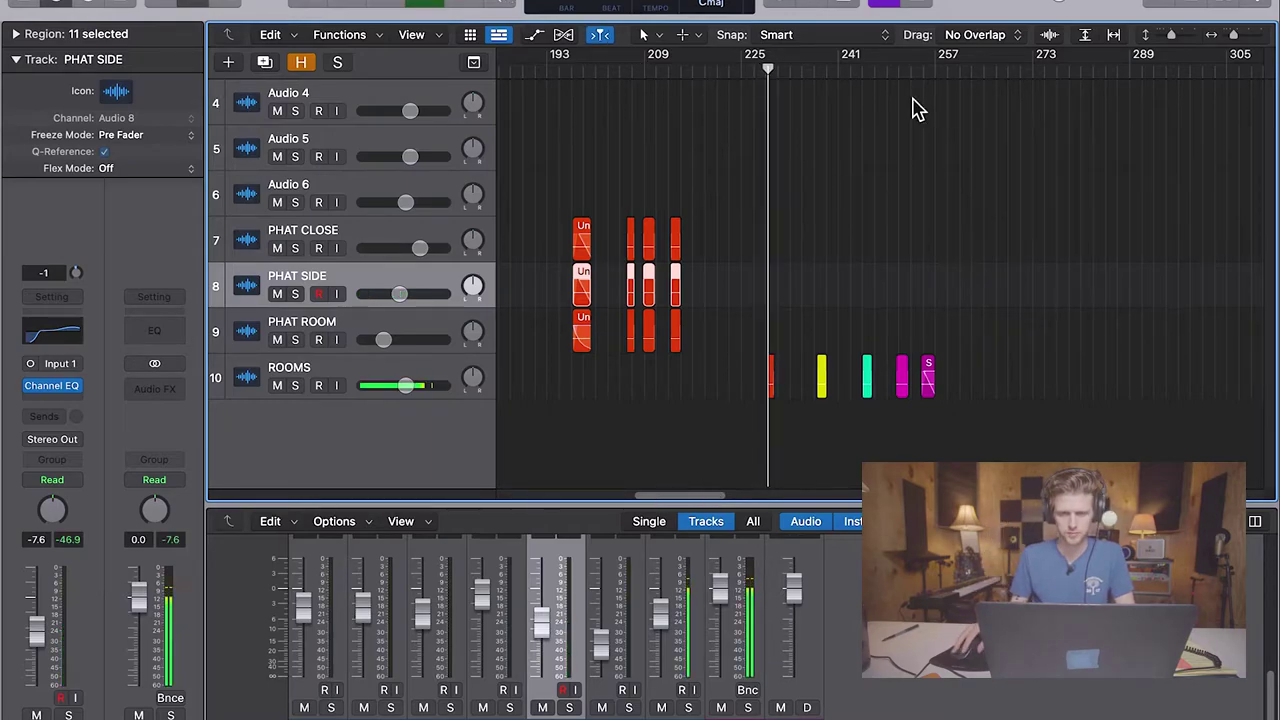
left_click(815, 76)
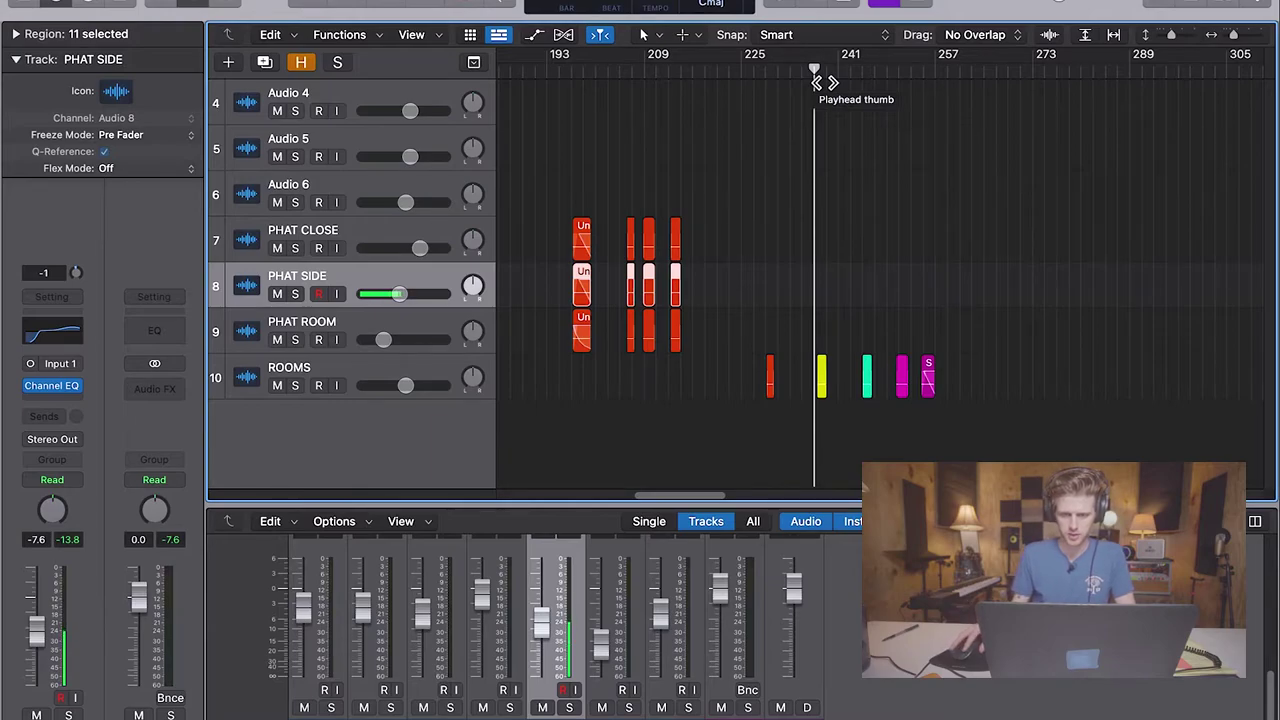
key("space")
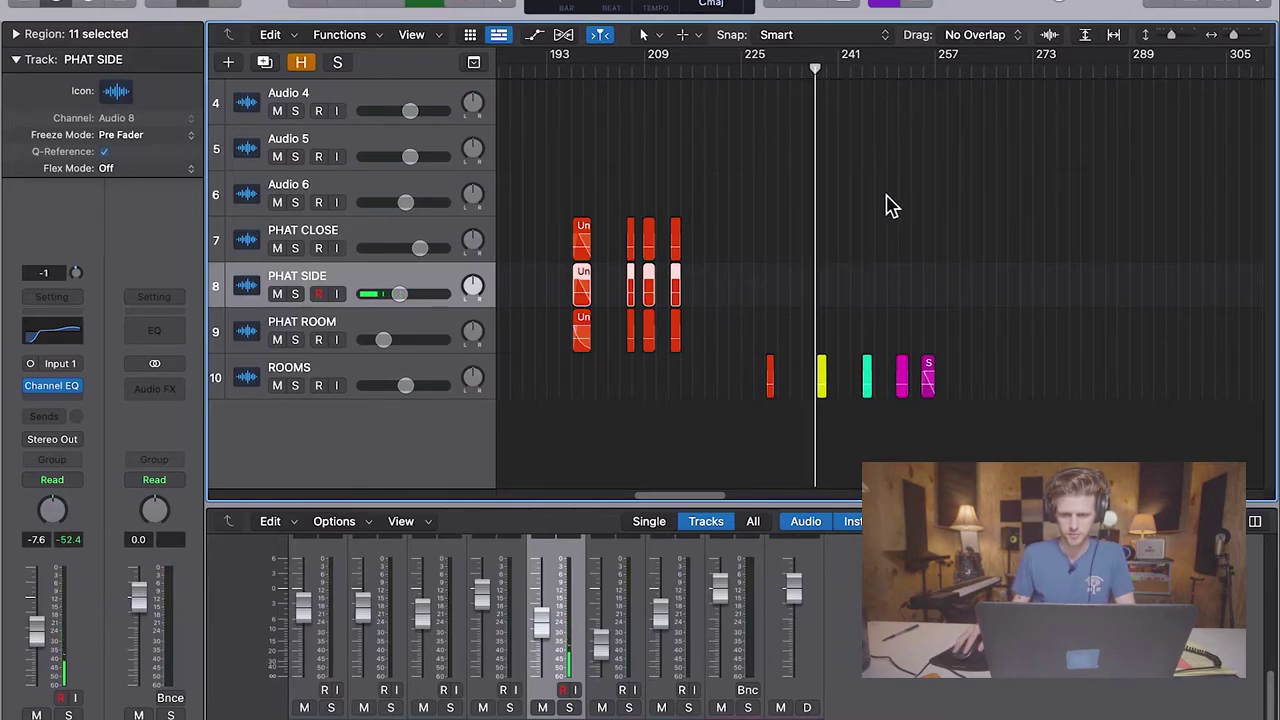
Replay the later ROOMS hits and review PHAT SIDE's Channel EQ: 100 Hz low cut, +4.4 dB at 8100 Hz
left_click(864, 76)
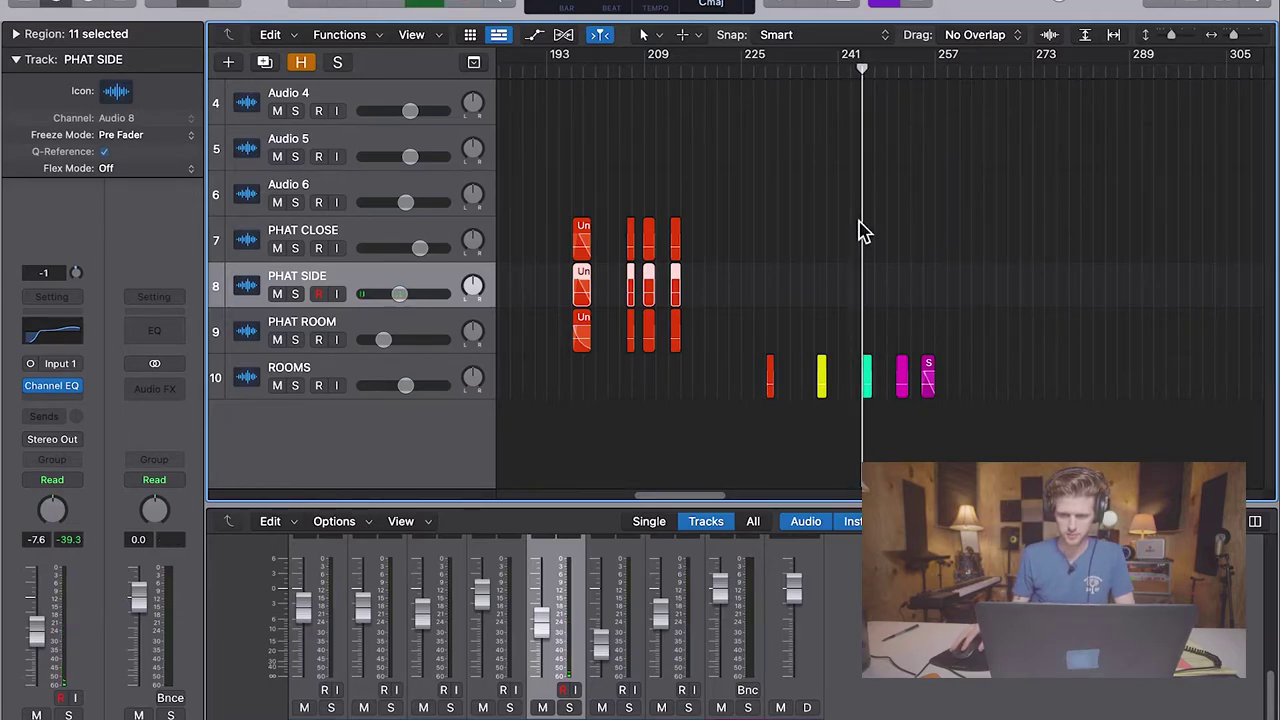
left_click_drag(869, 77, 901, 74)
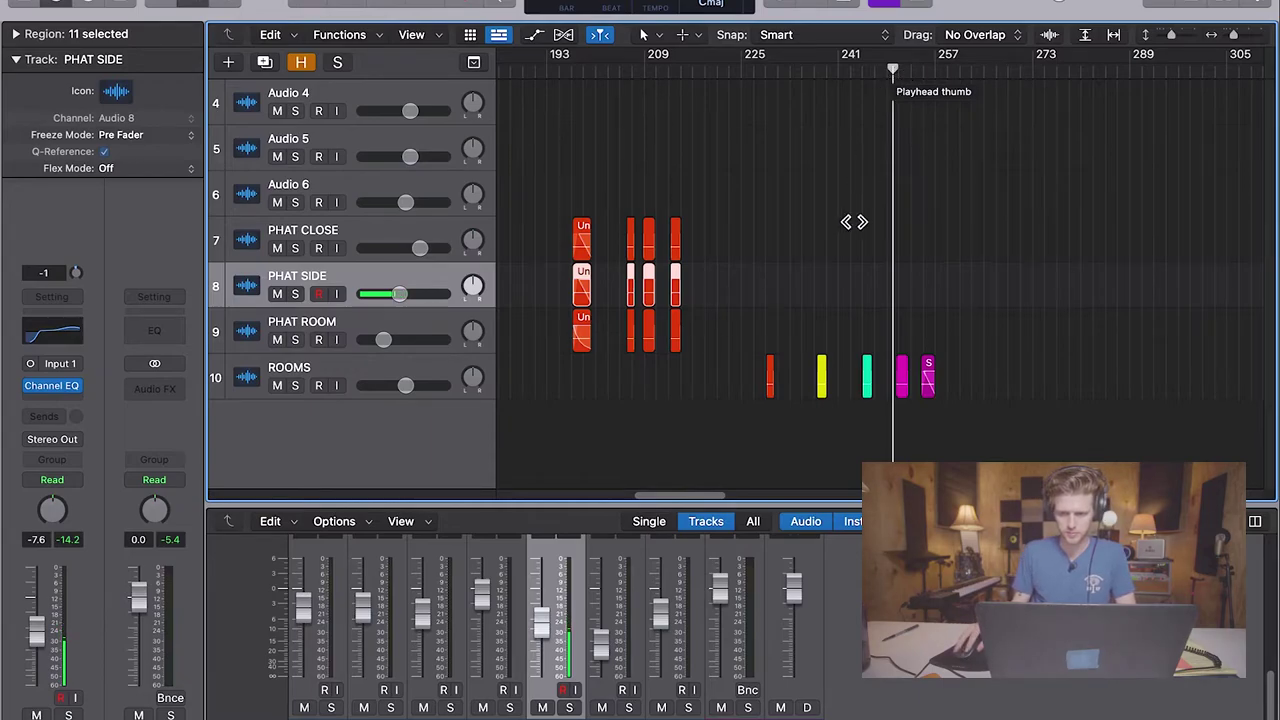
key("space")
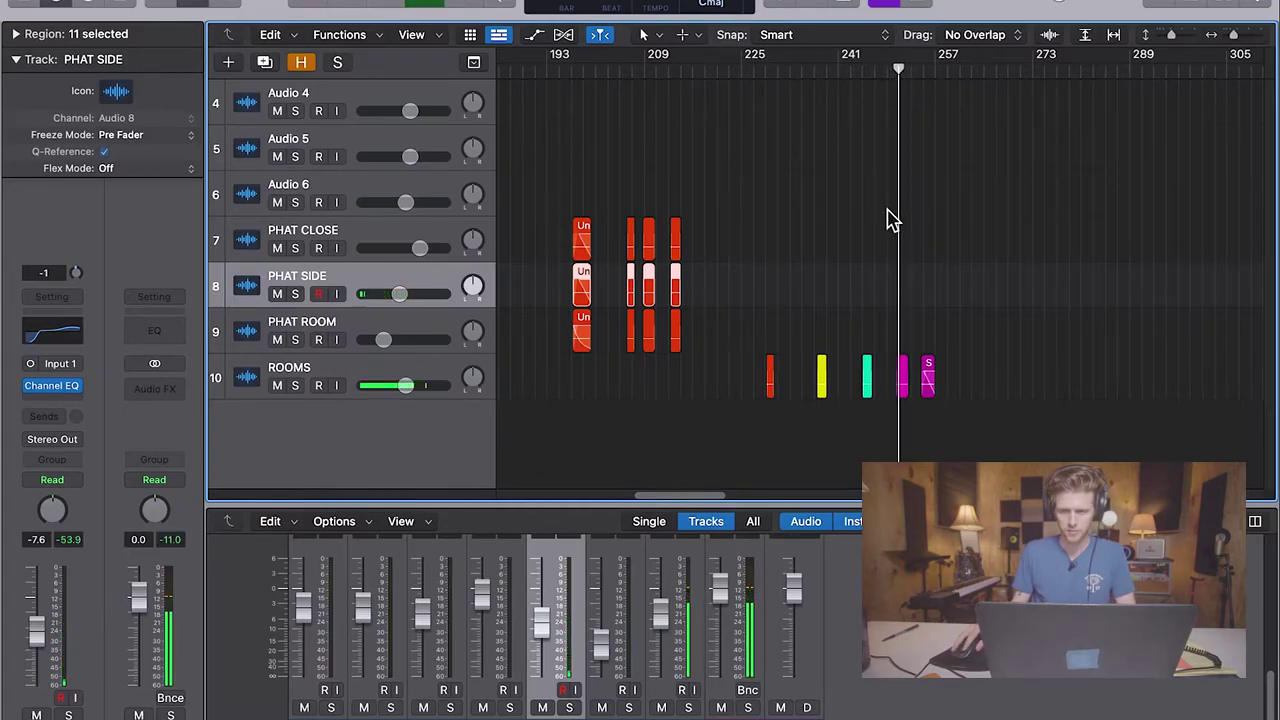
left_click(921, 78)
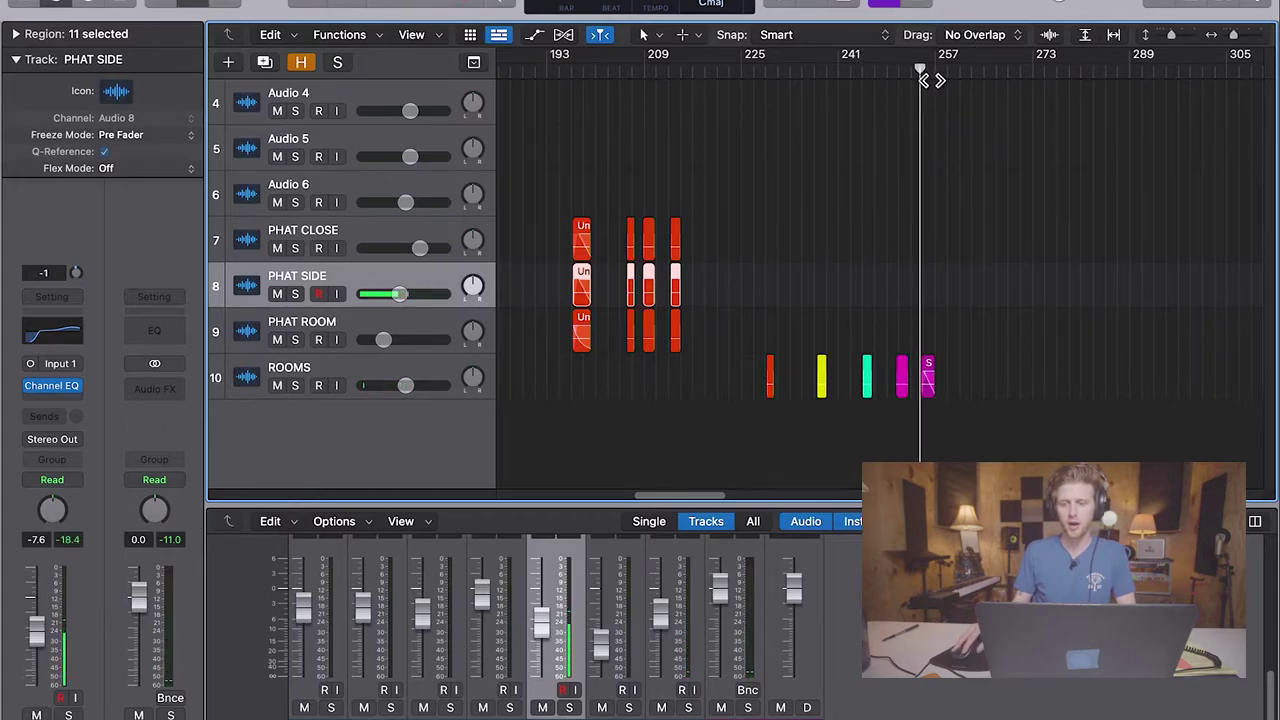
left_click(915, 78)
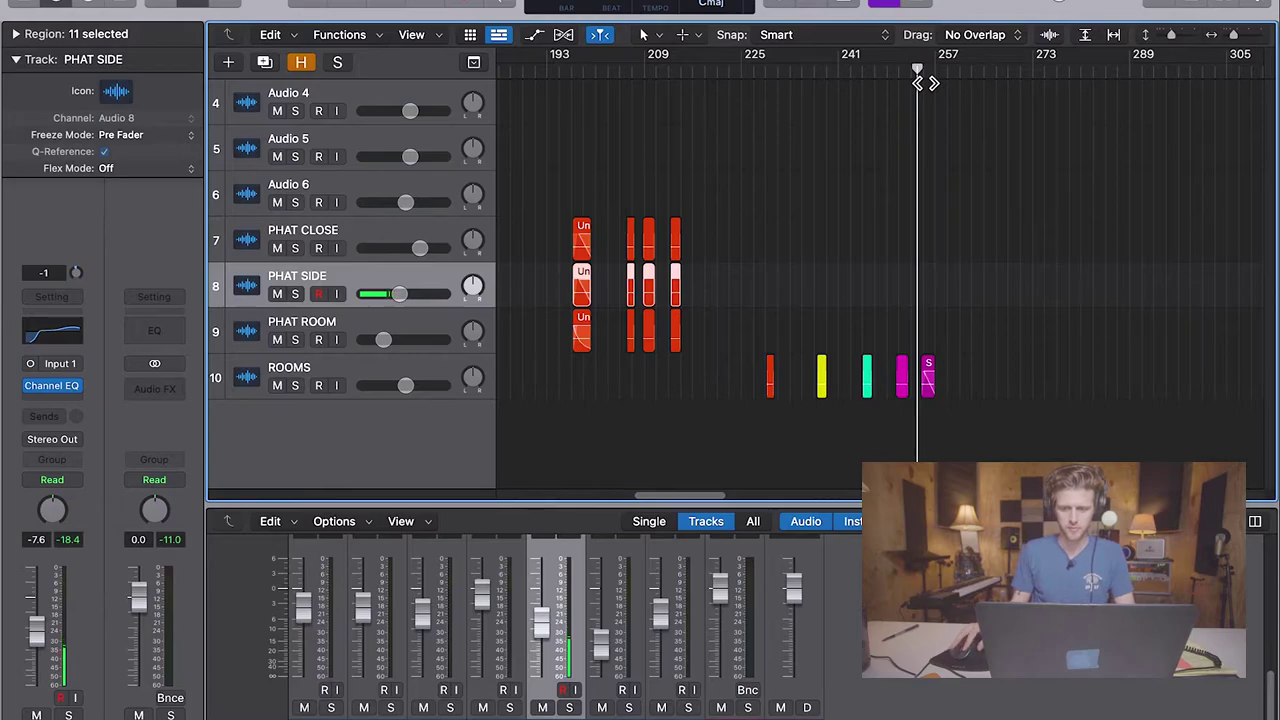
key("space")
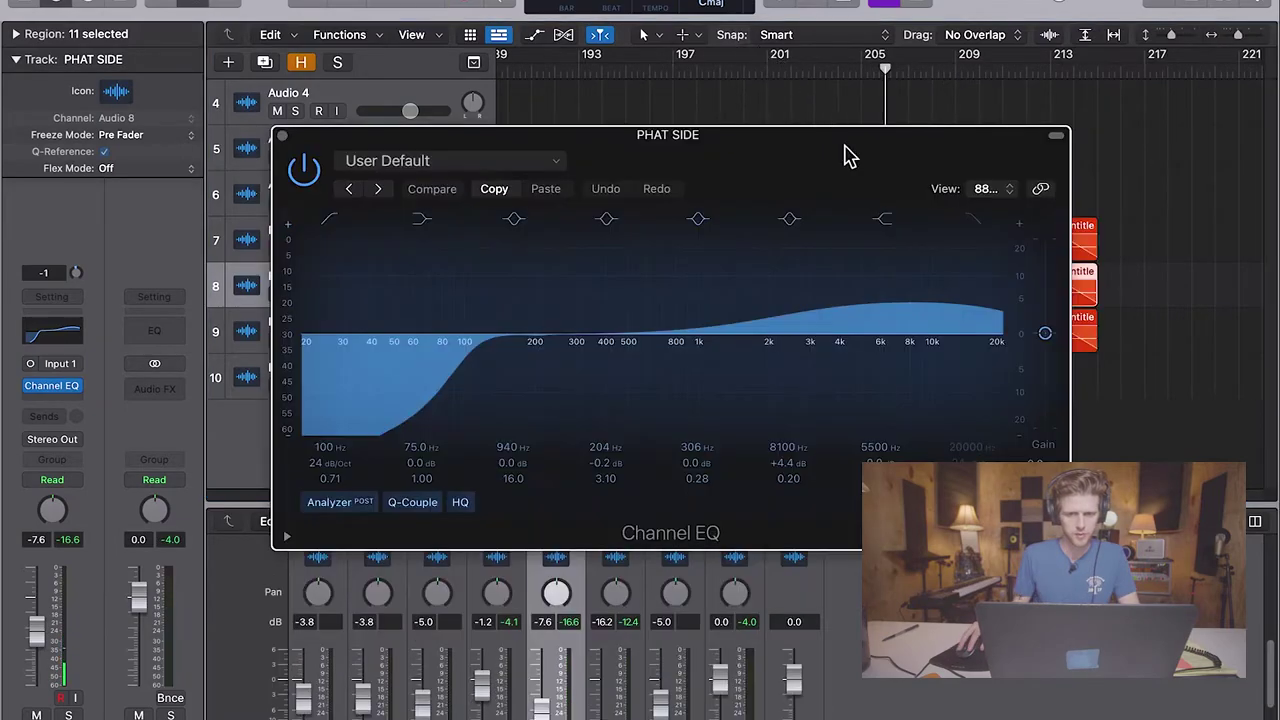
left_click_drag(845, 155, 808, 157)
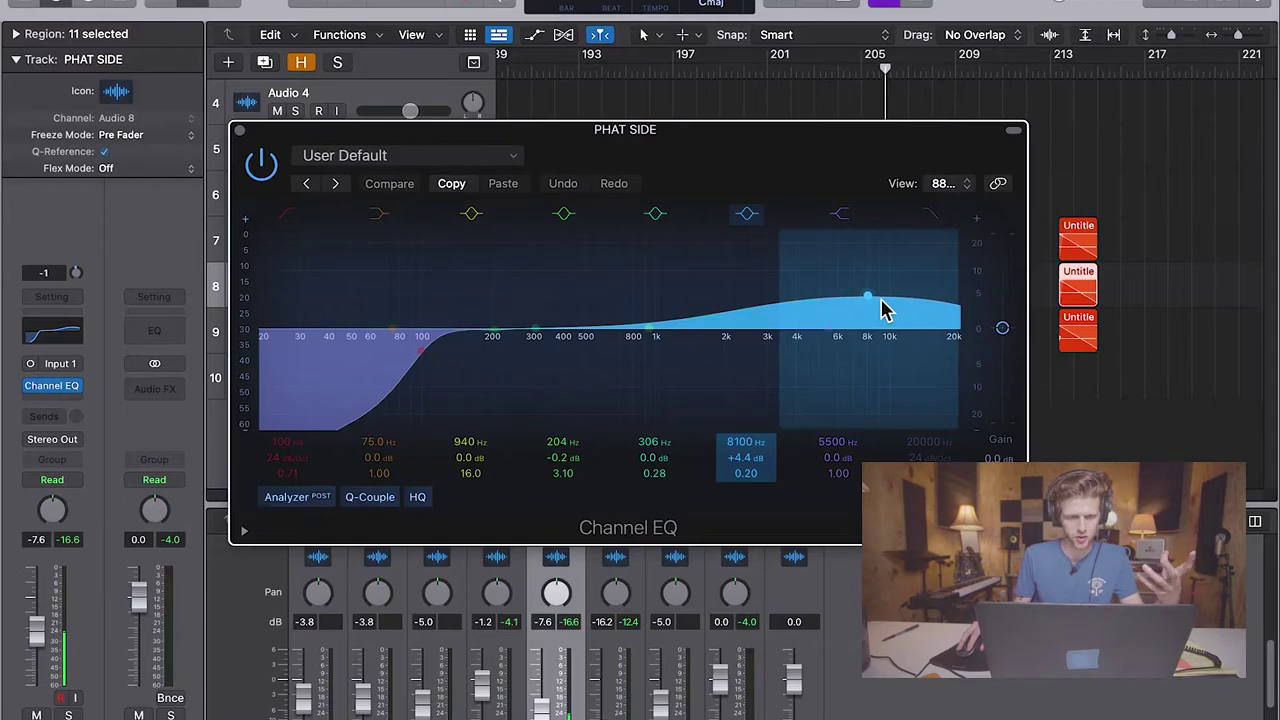
left_click(237, 131)
Select PHAT ROOM, open its Studio FET compressor, solo the track and replay the room hits
key("Down")
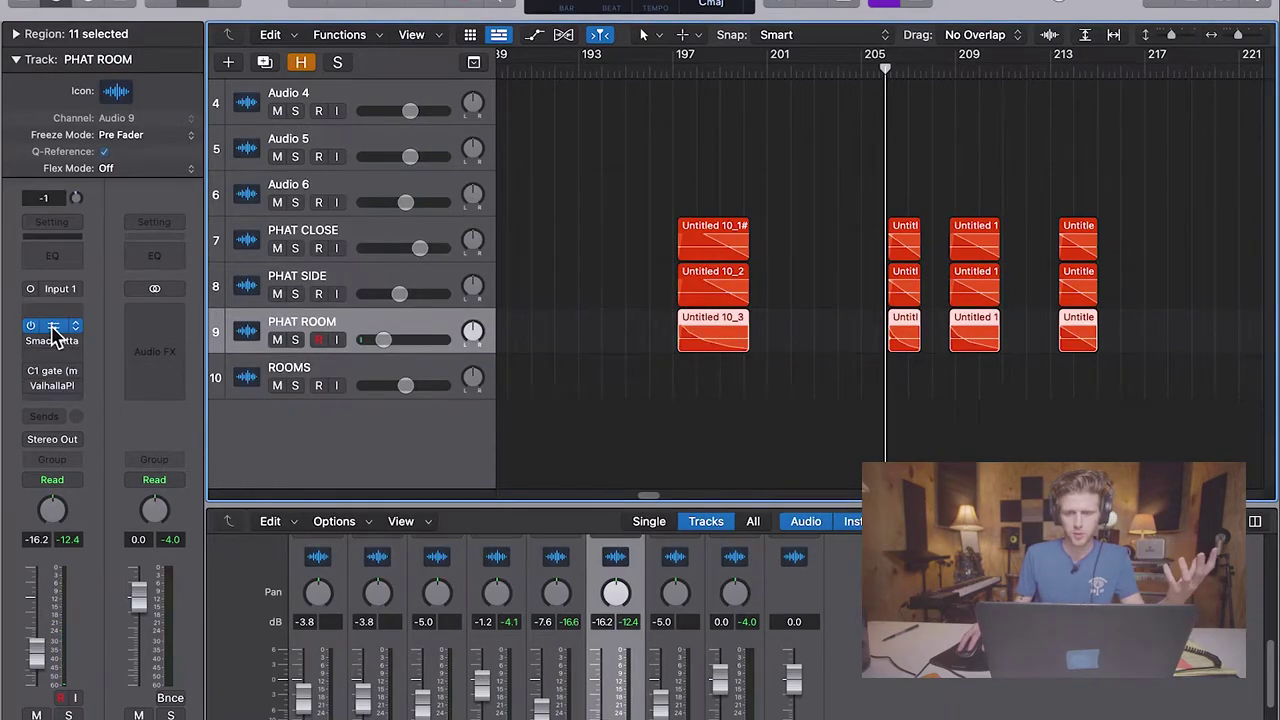
left_click(53, 328)
left_click_drag(829, 200, 518, 141)
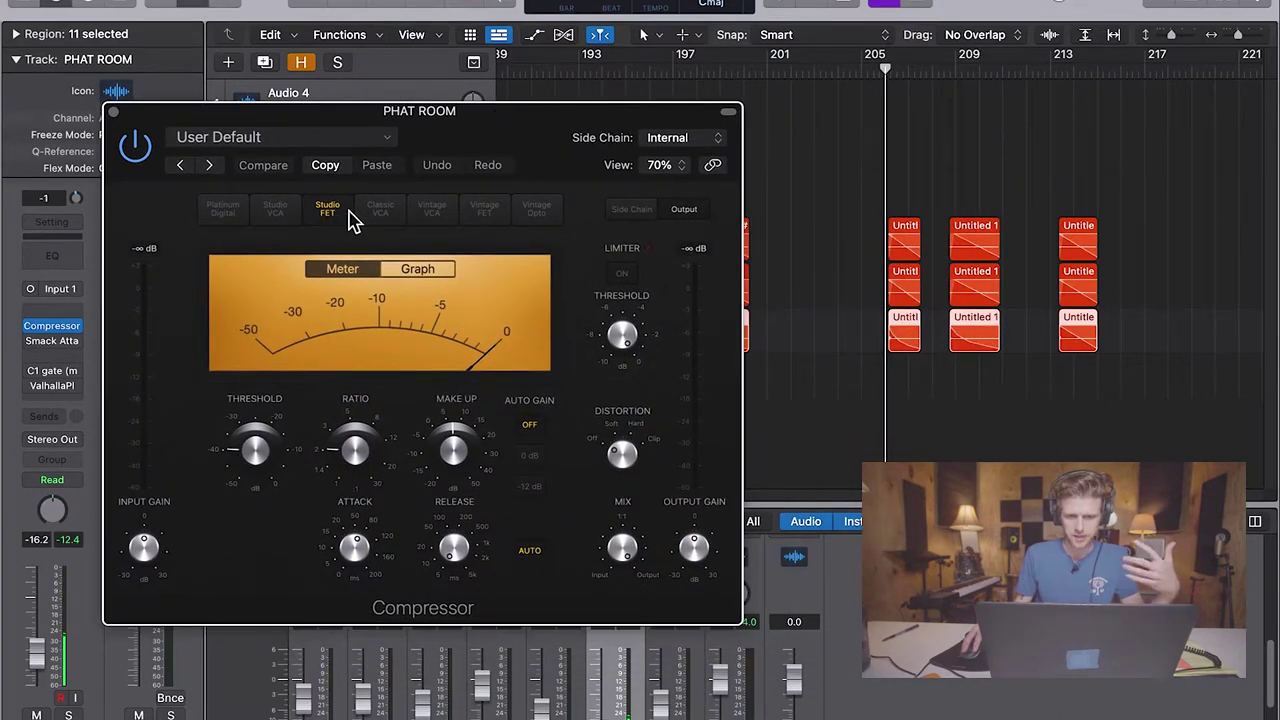
left_click_drag(522, 138, 626, 160)
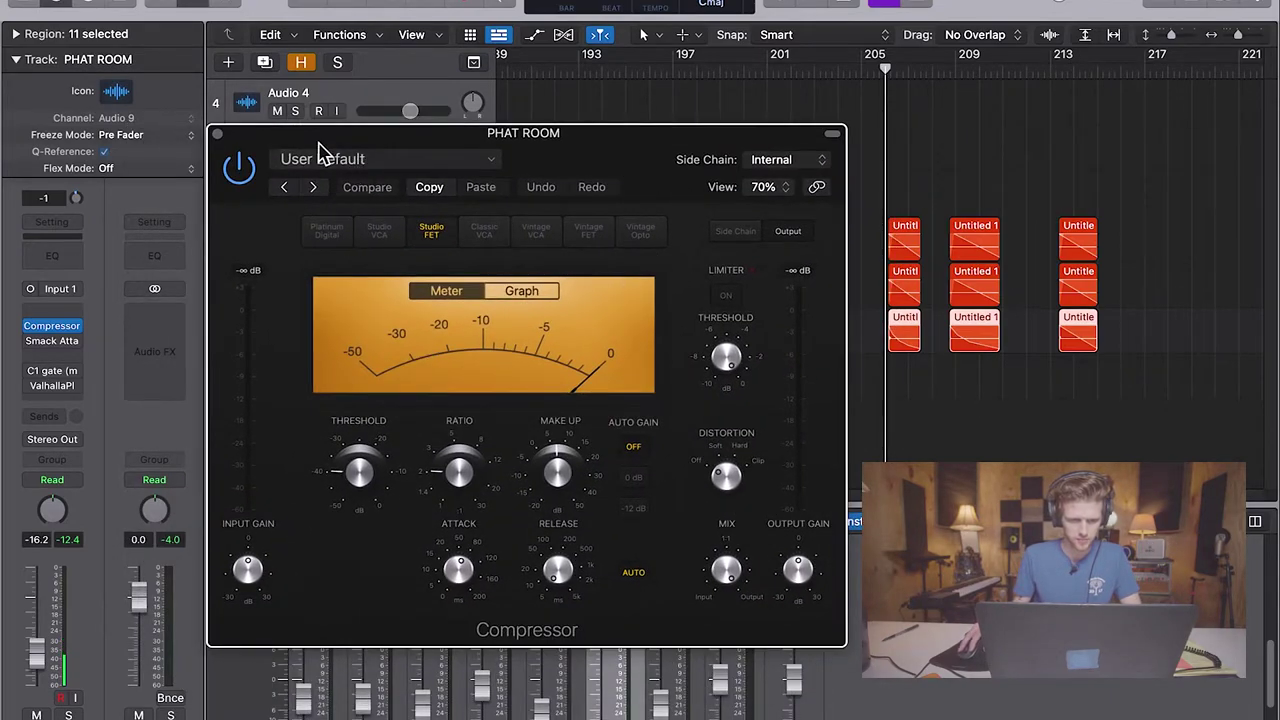
left_click_drag(320, 152, 551, 166)
left_click(297, 340)
left_click_drag(860, 167, 676, 137)
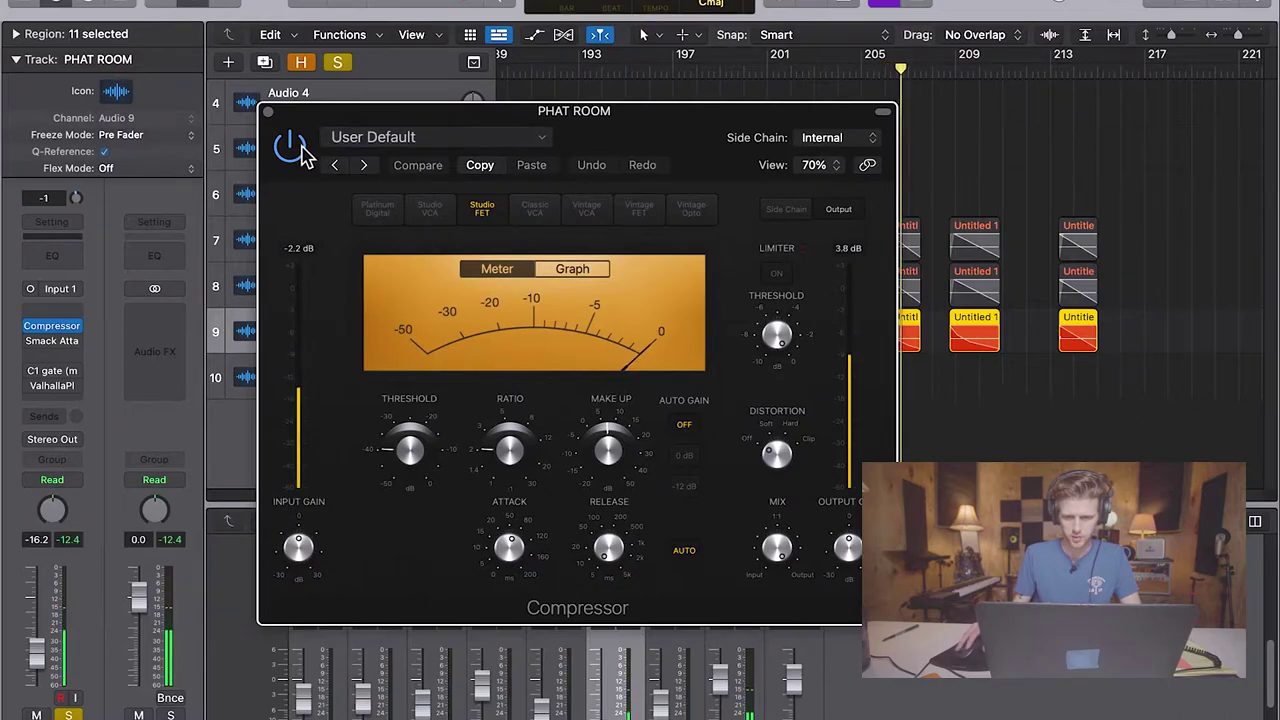
left_click_drag(897, 65, 866, 75)
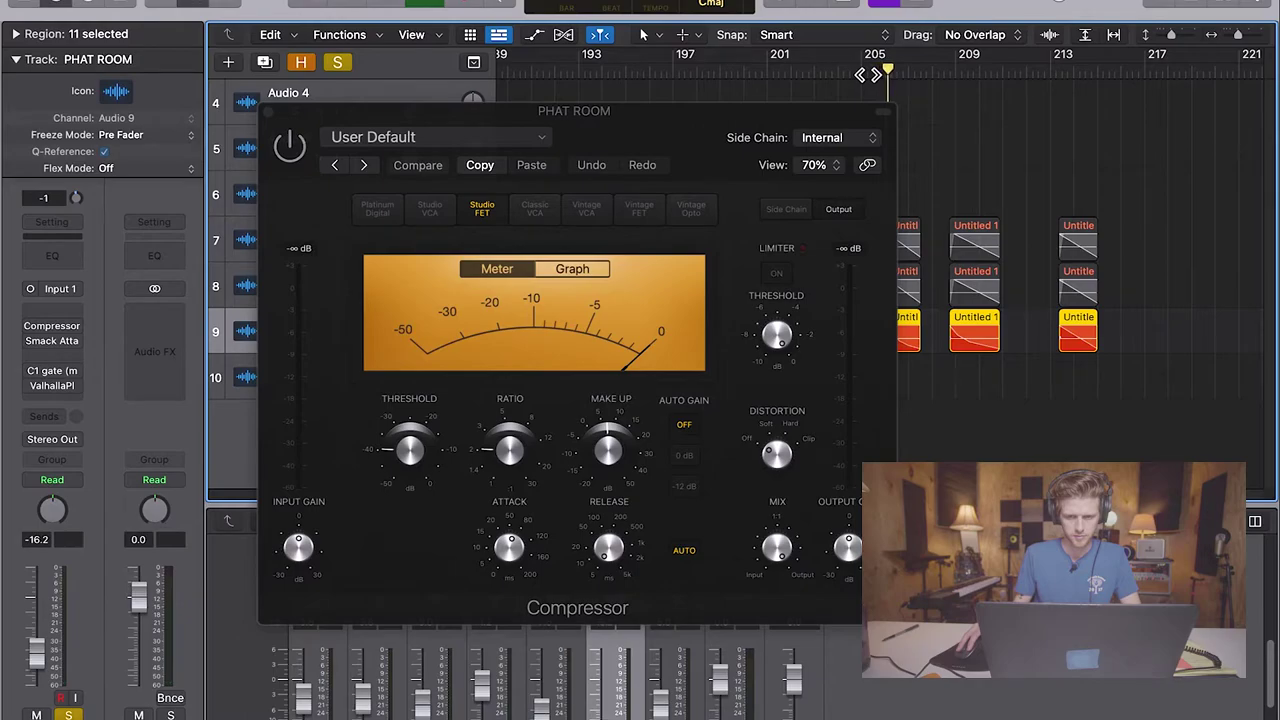
left_click(309, 163)
left_click(874, 66)
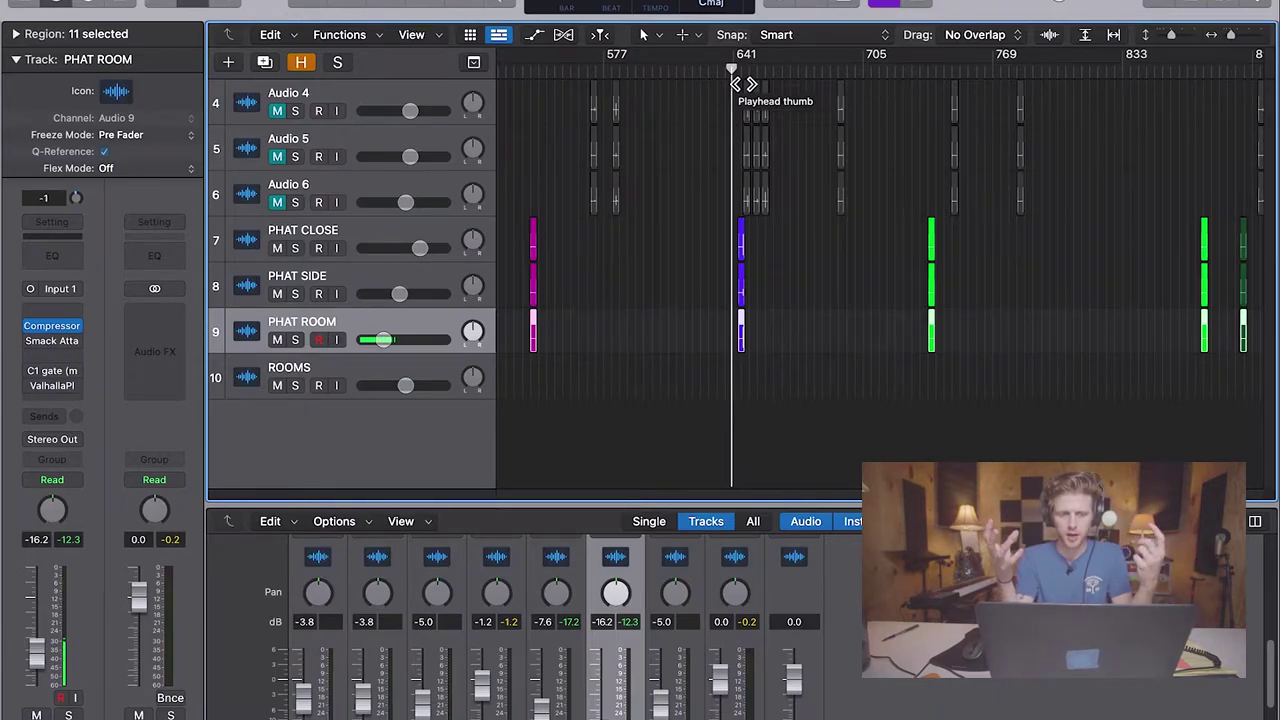
Zoom in and play the purple hits, move to the green hits, and enlarge the mixer
key("super+Right")
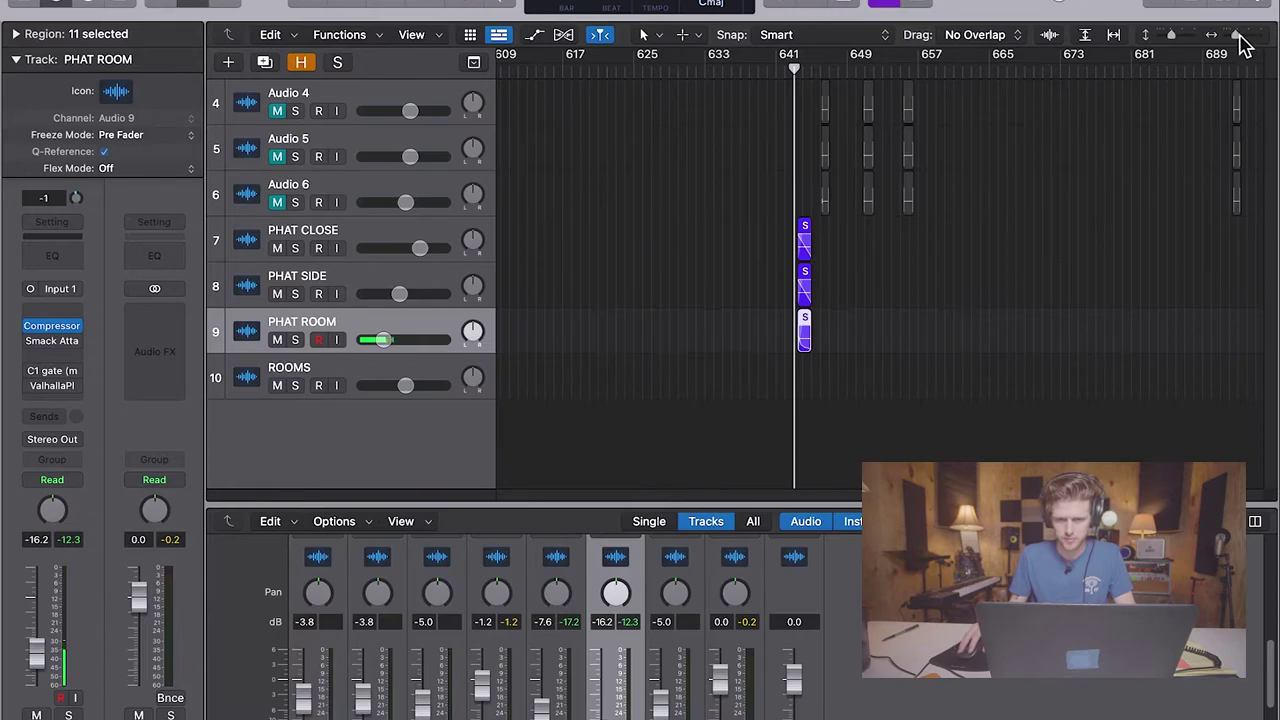
key("space")
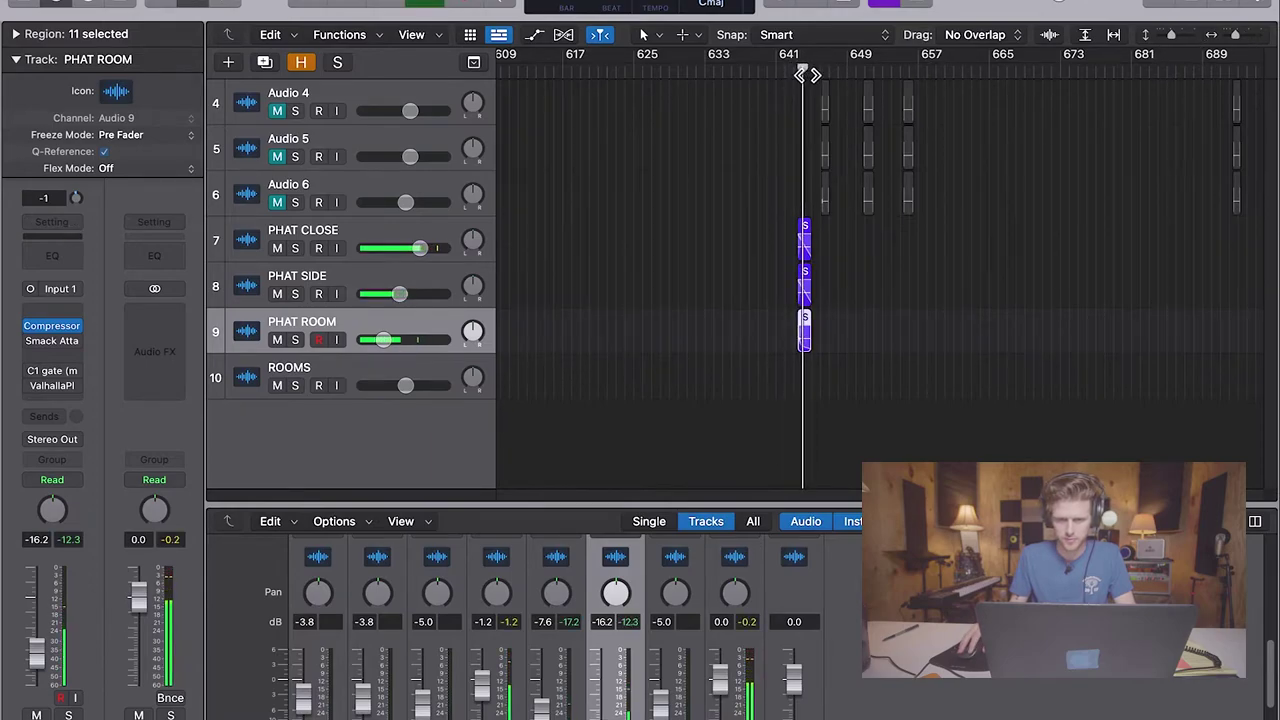
left_click(795, 72)
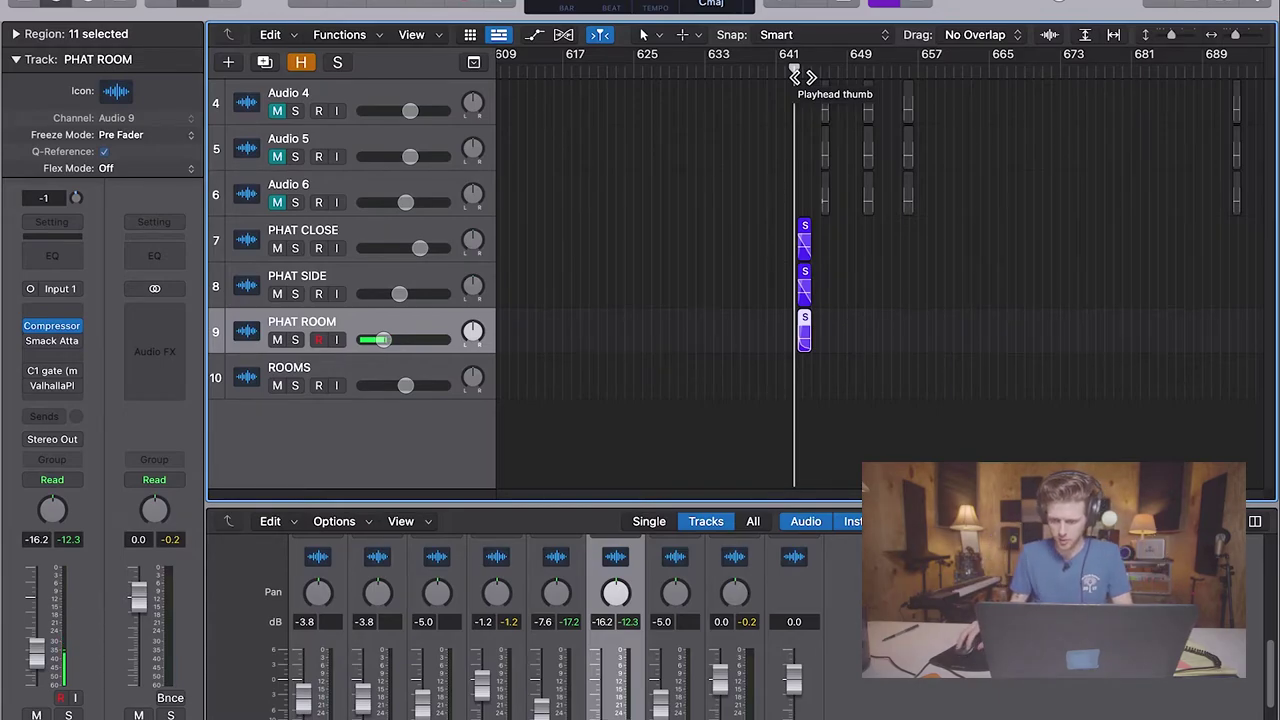
left_click_drag(795, 76, 740, 77)
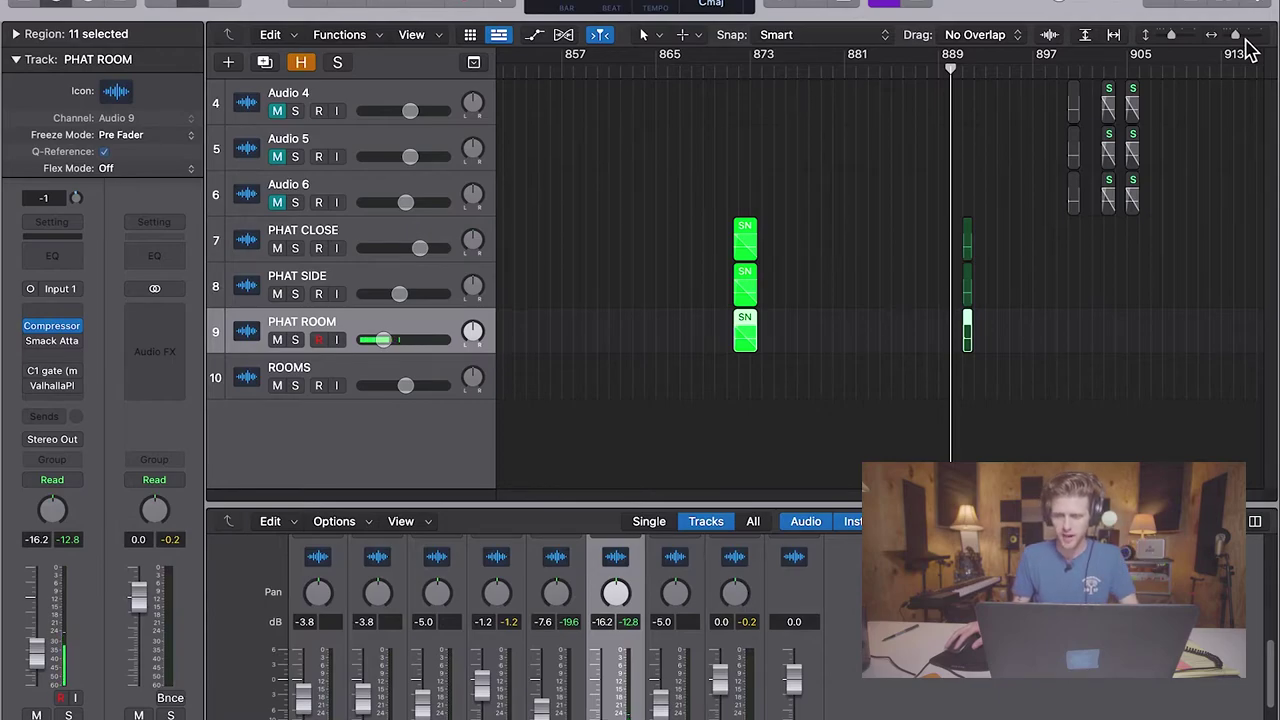
left_click_drag(1236, 36, 1229, 36)
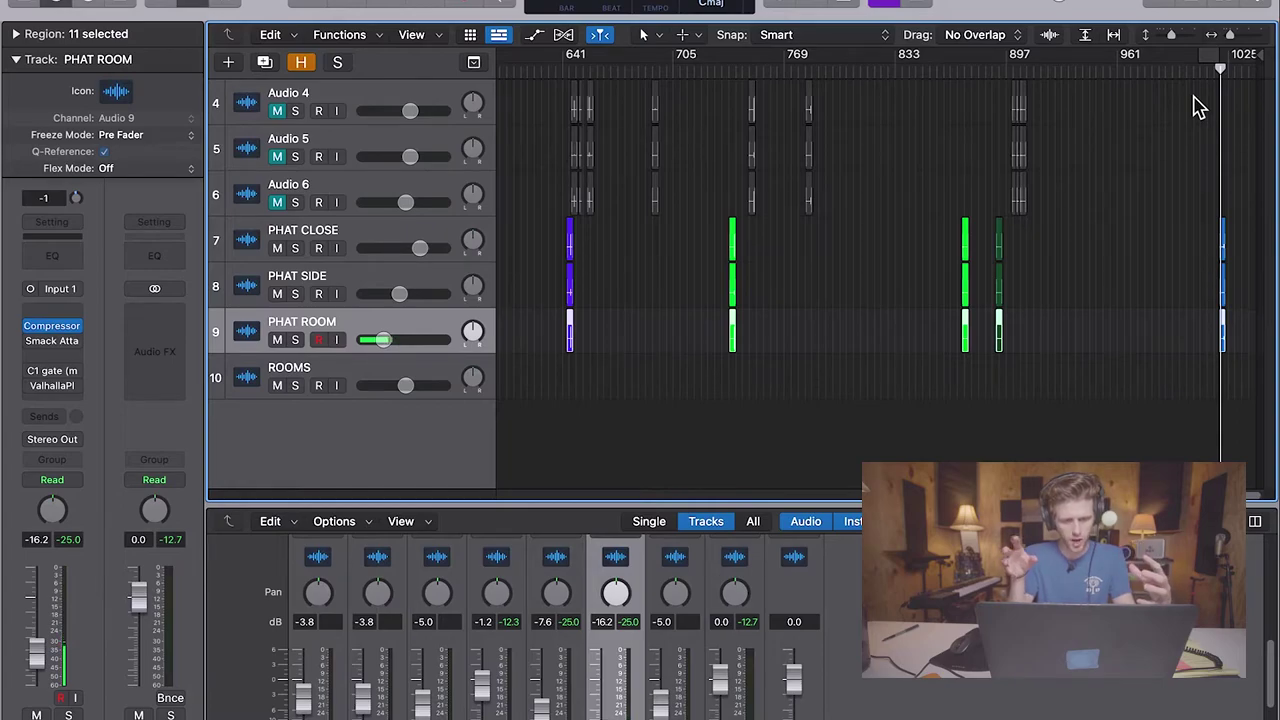
mouse_move(700, 500)
left_mouse_down()
mouse_move(703, 274)
mouse_move(700, 492)
left_mouse_up()
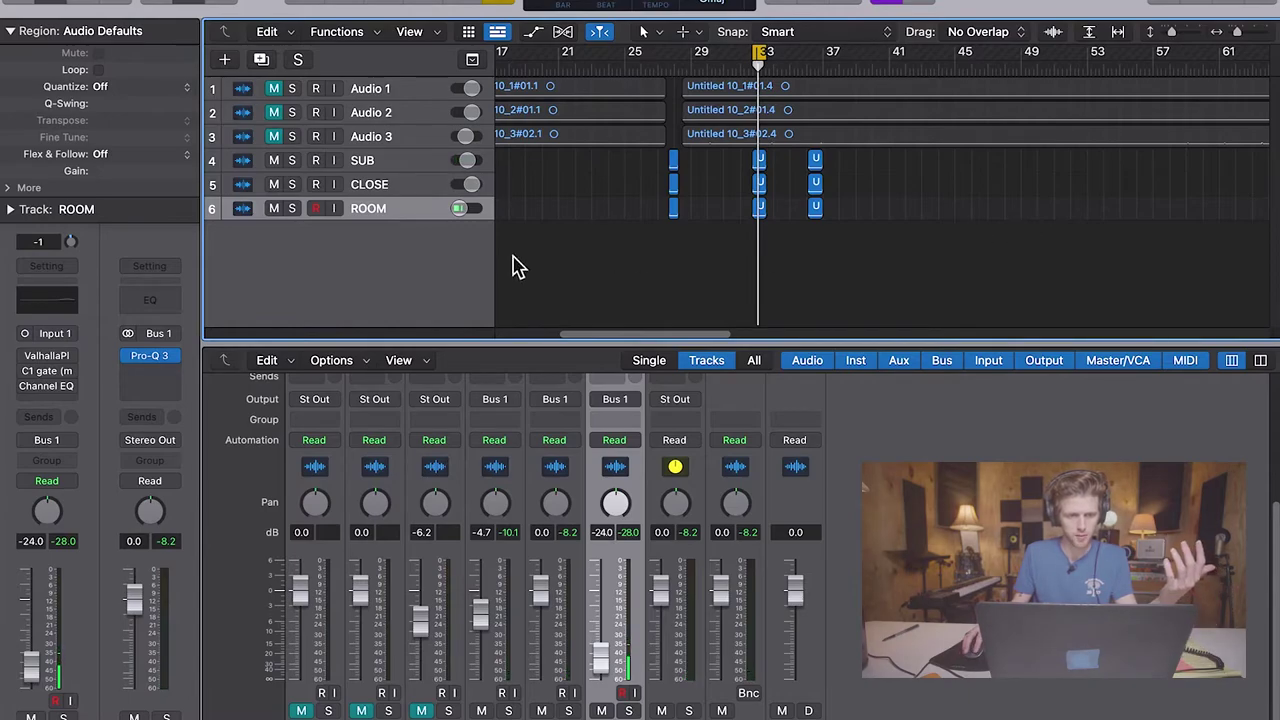
Toggle ROOM's mute to compare, leave it unmuted, and select the SUB track
left_click(275, 209)
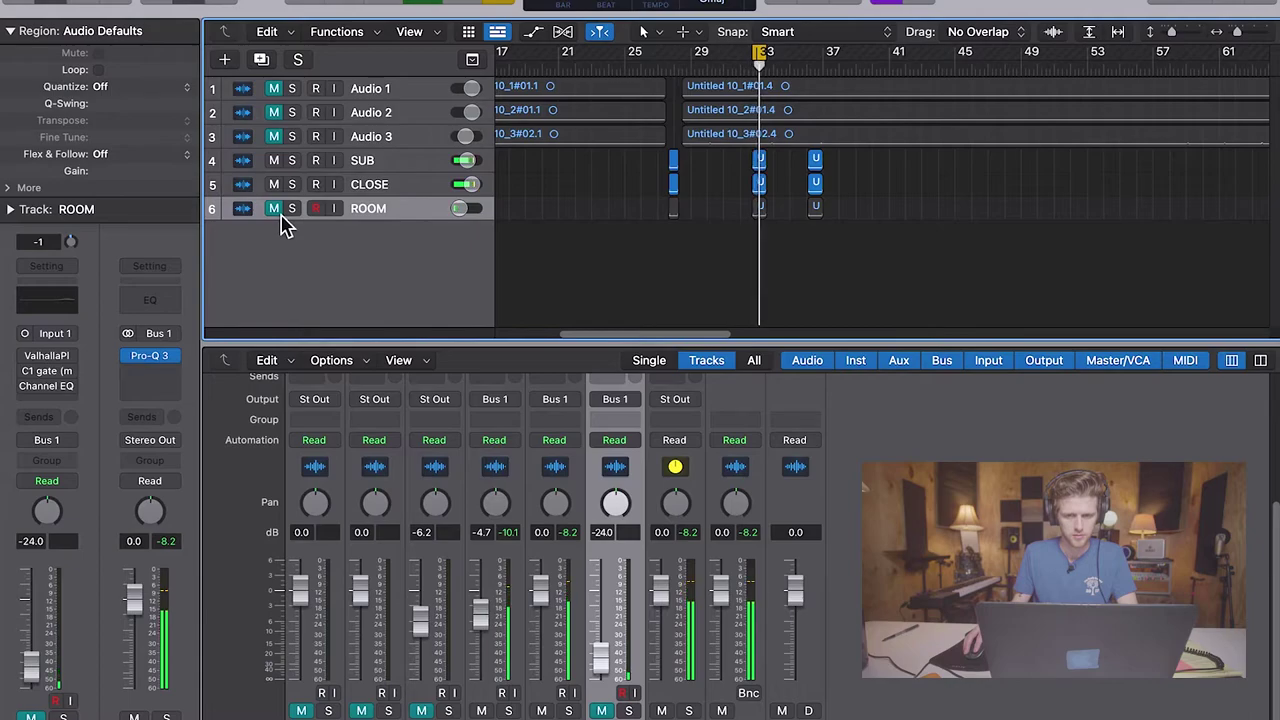
left_click(276, 210)
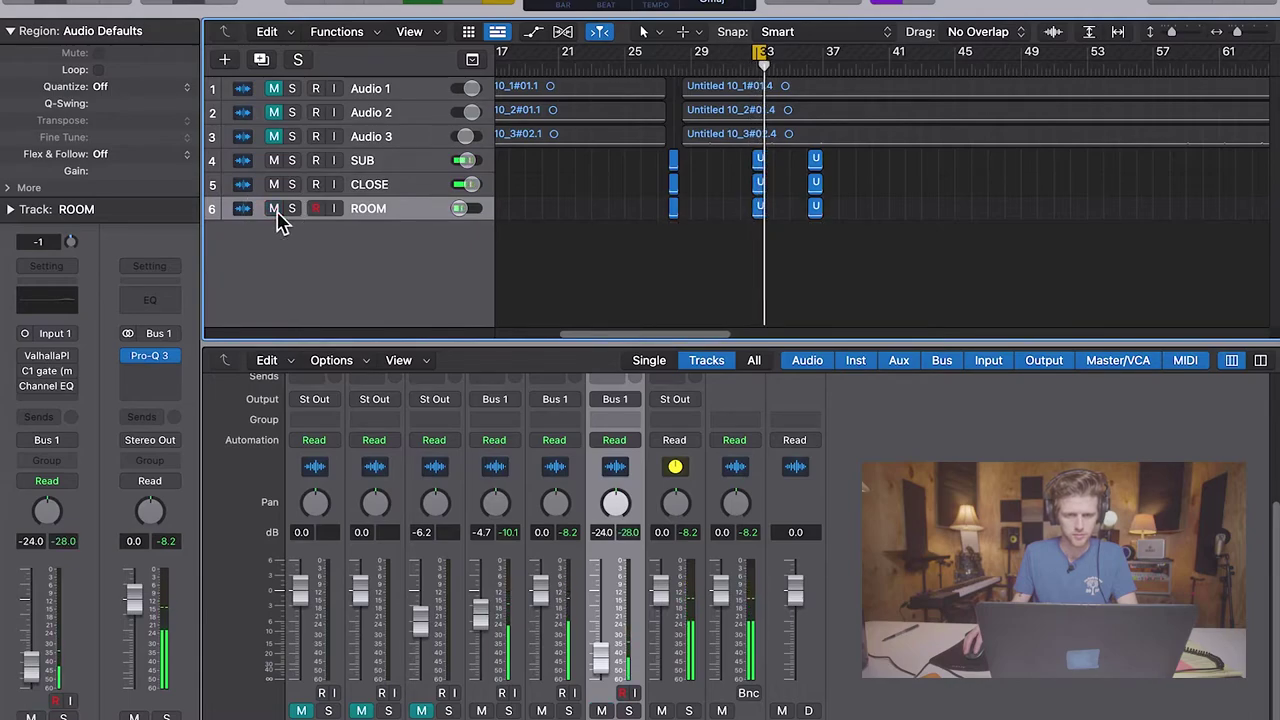
left_click(275, 209)
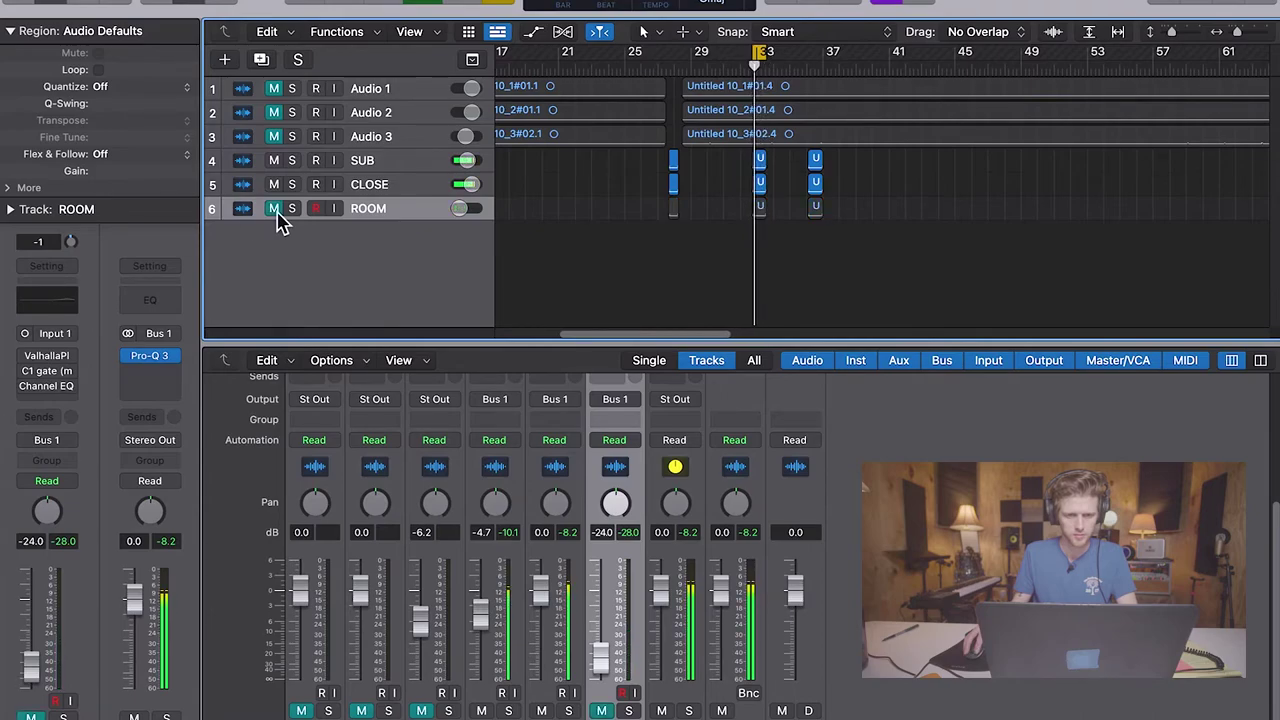
left_click(275, 210)
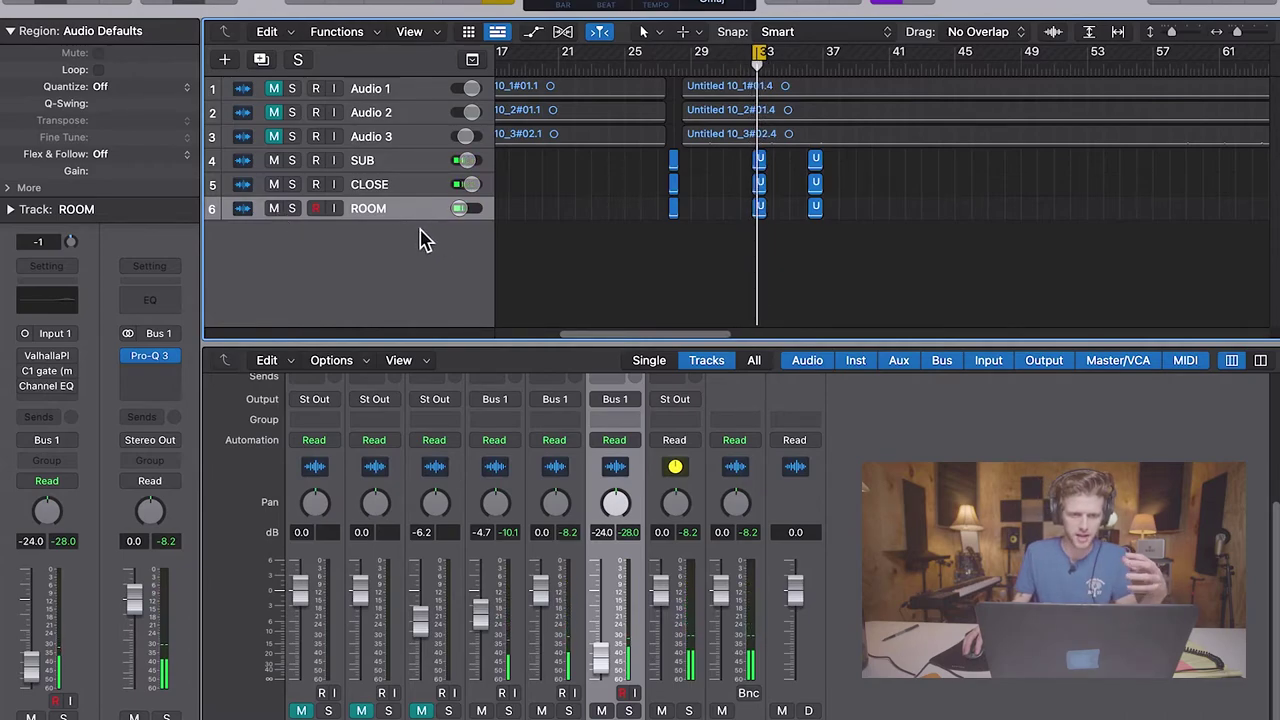
key("Up")
key("Up")
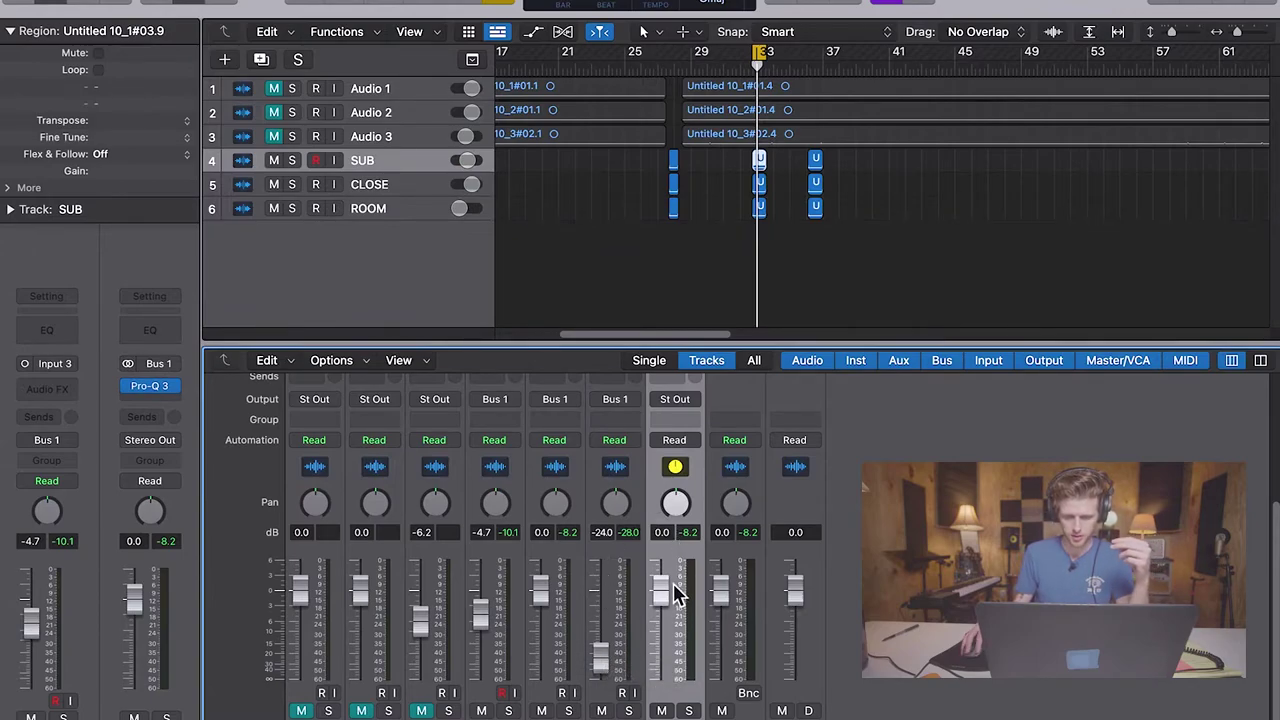
Open SUB's Pro-Q 3 EQ, review its curve, and close it
scroll(692, 562, "up", 3)
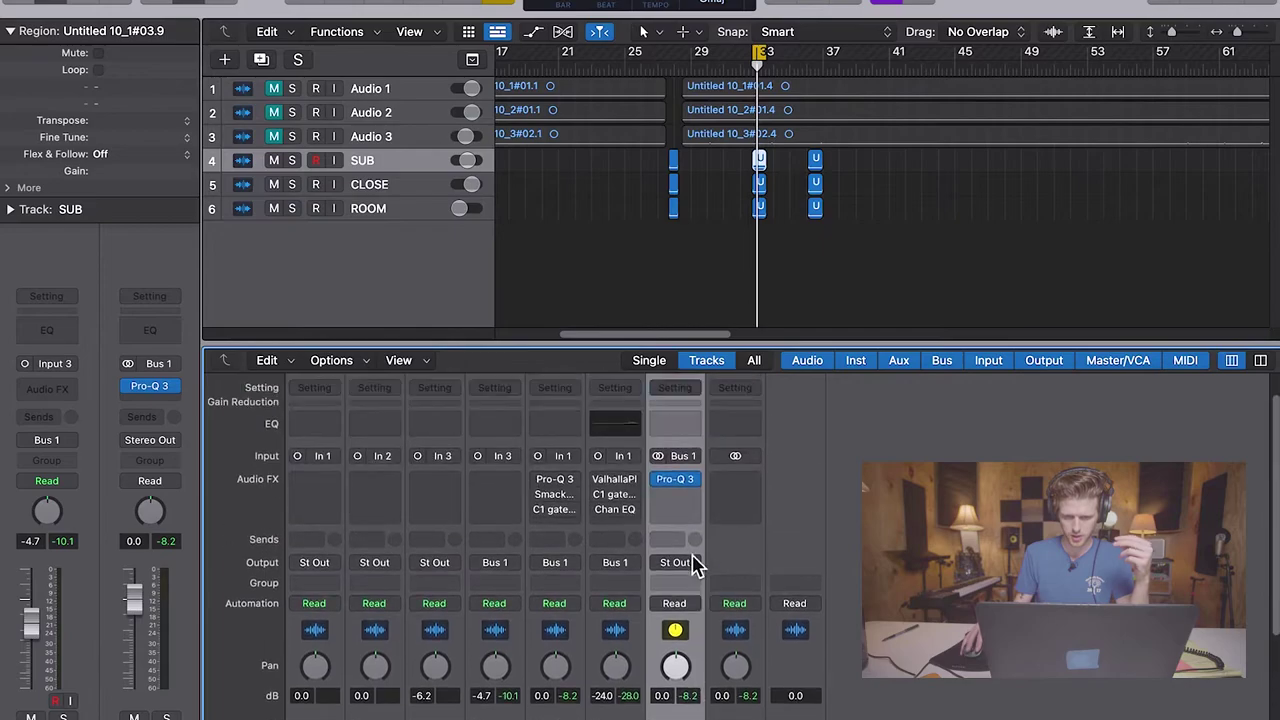
scroll(694, 560, "down", 3)
scroll(694, 560, "up", 3)
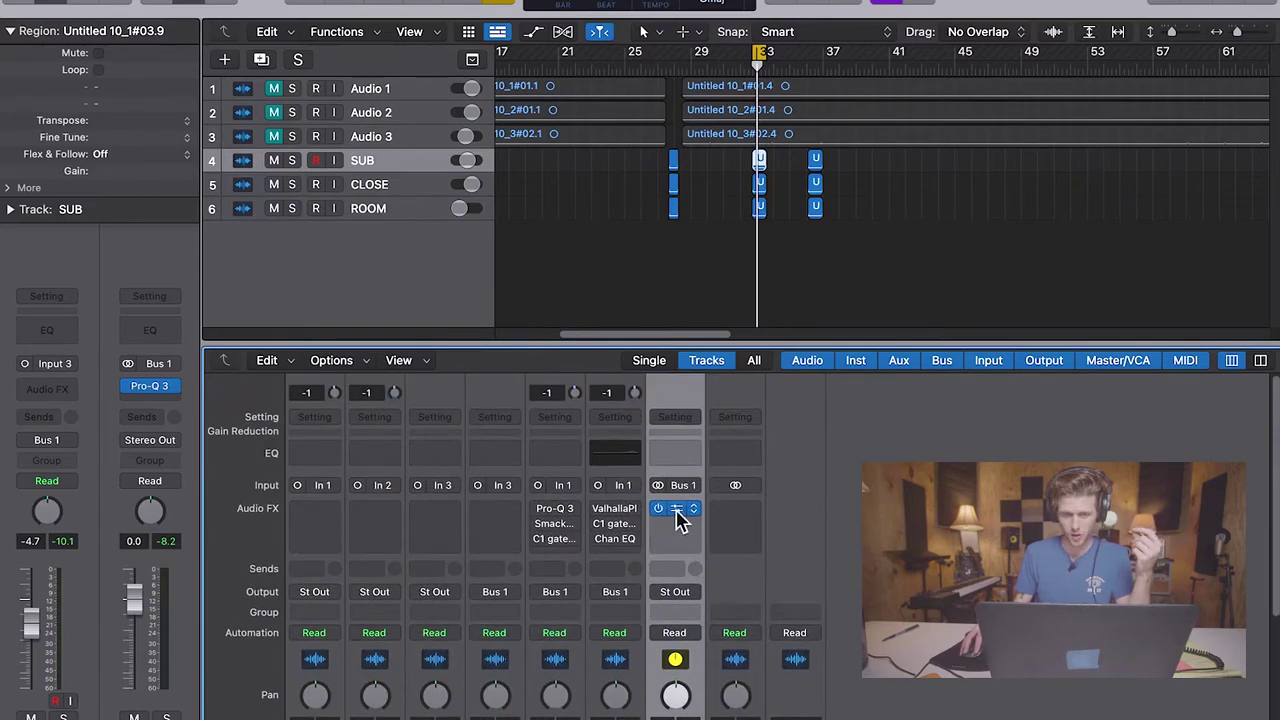
left_click(677, 514)
left_click_drag(922, 190, 420, 114)
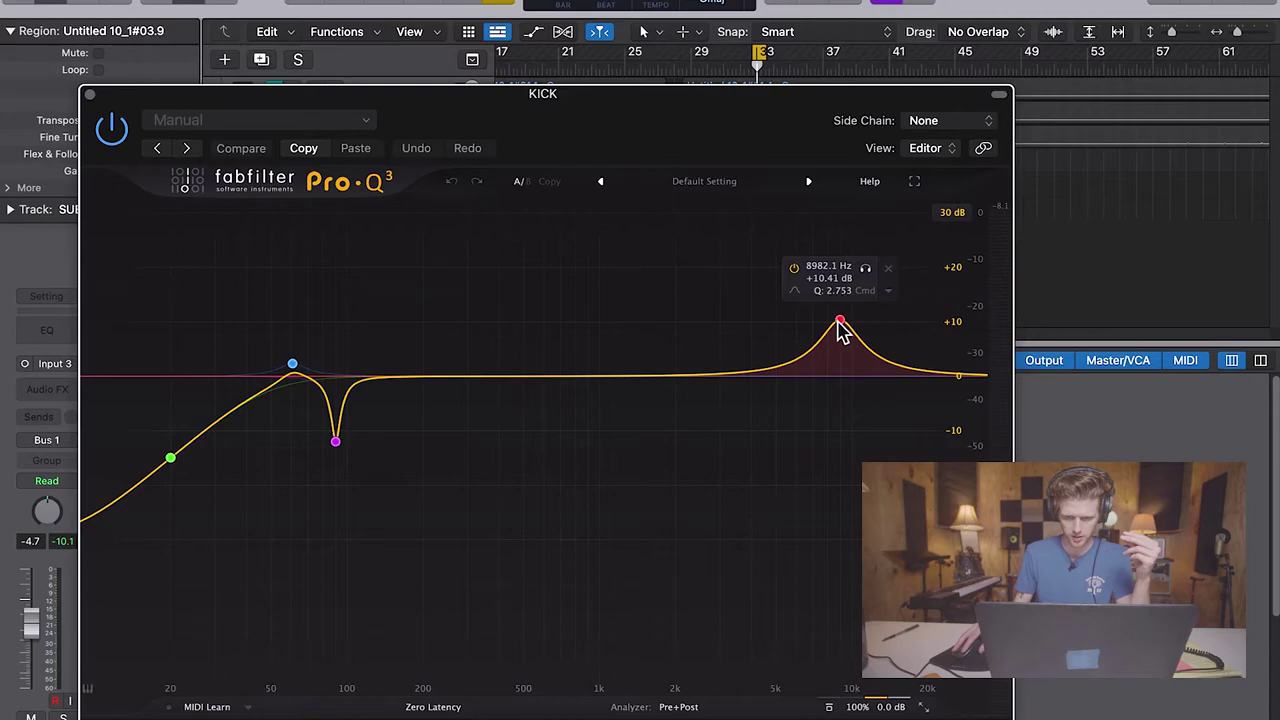
left_click(89, 95)
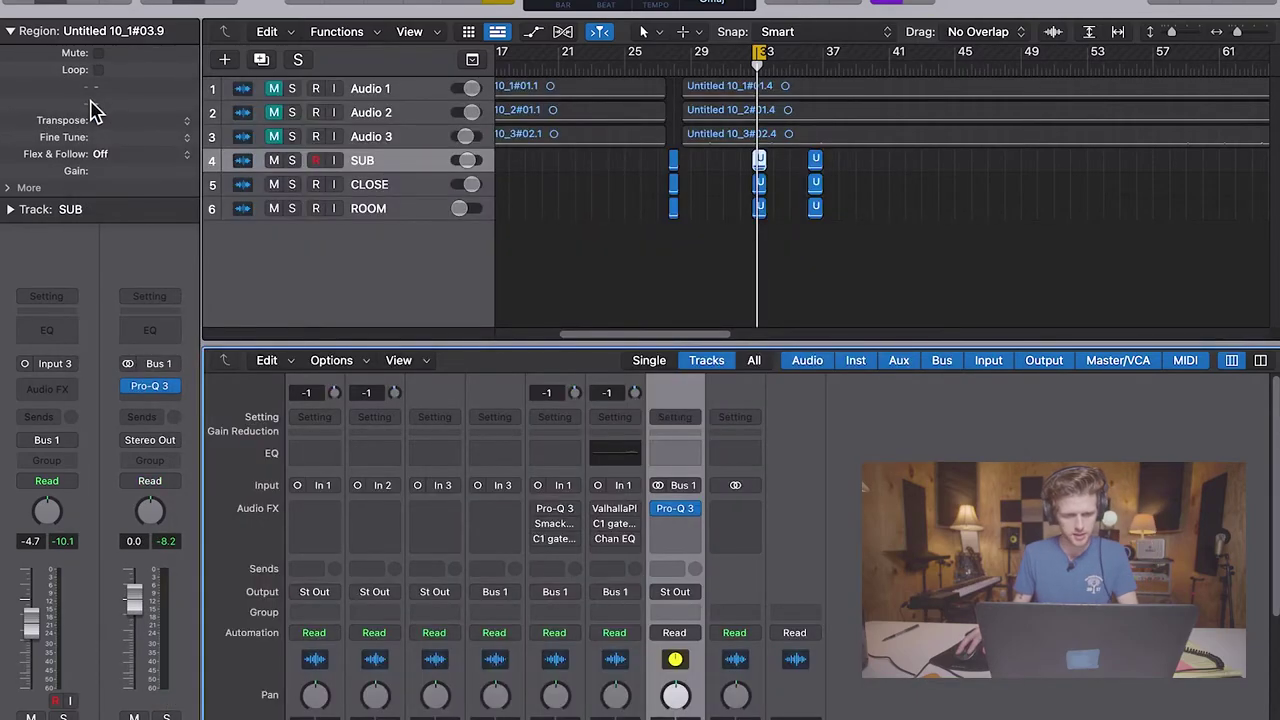
Play the kick back, then select the CLOSE track
key("space")
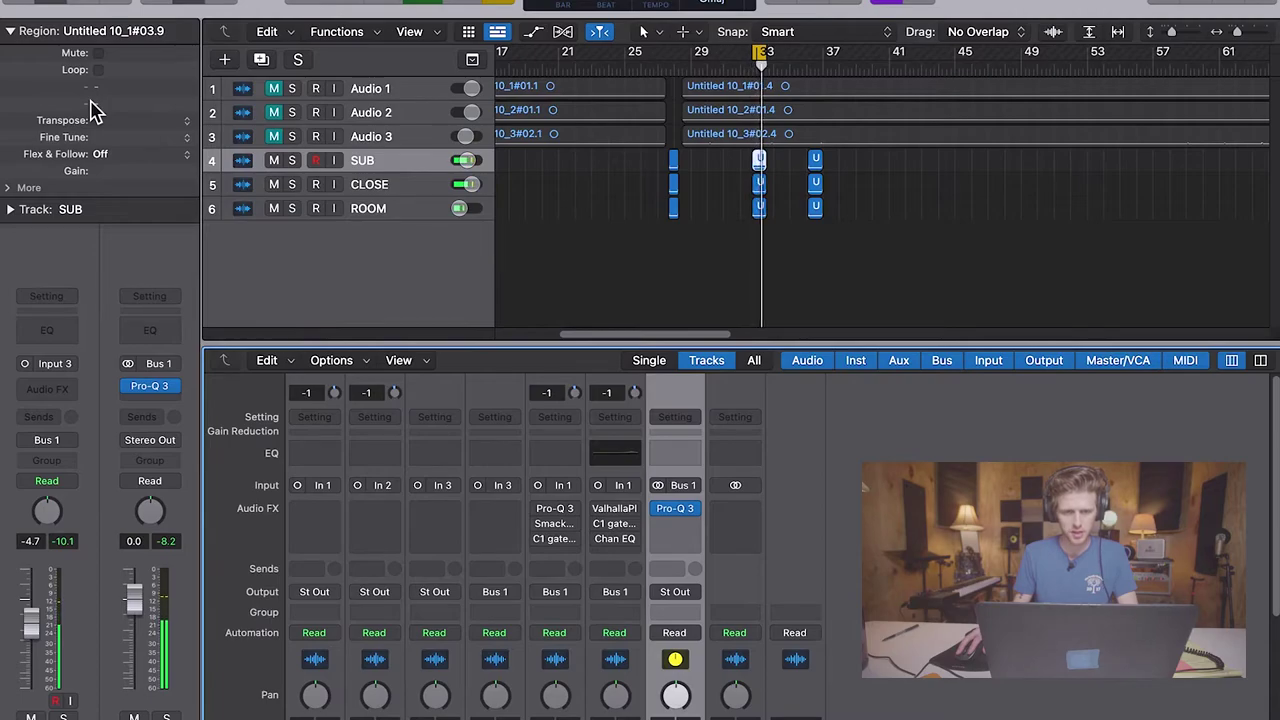
key("space")
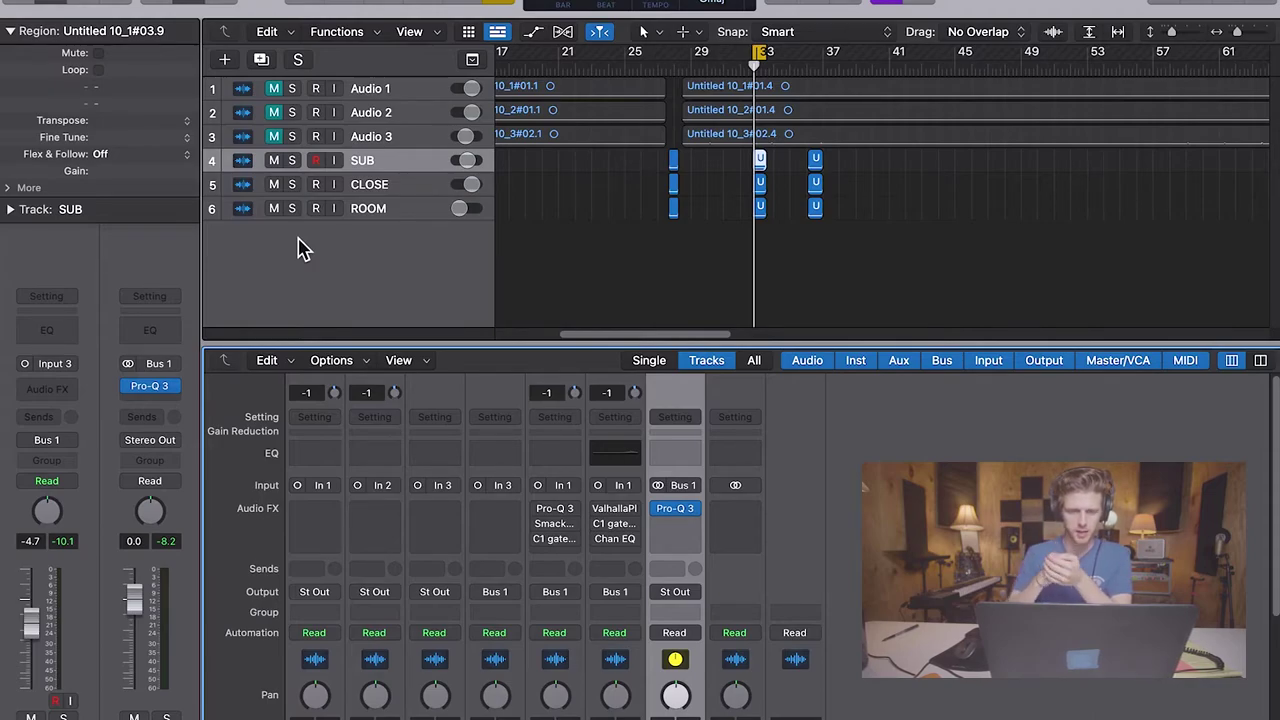
key("Down")
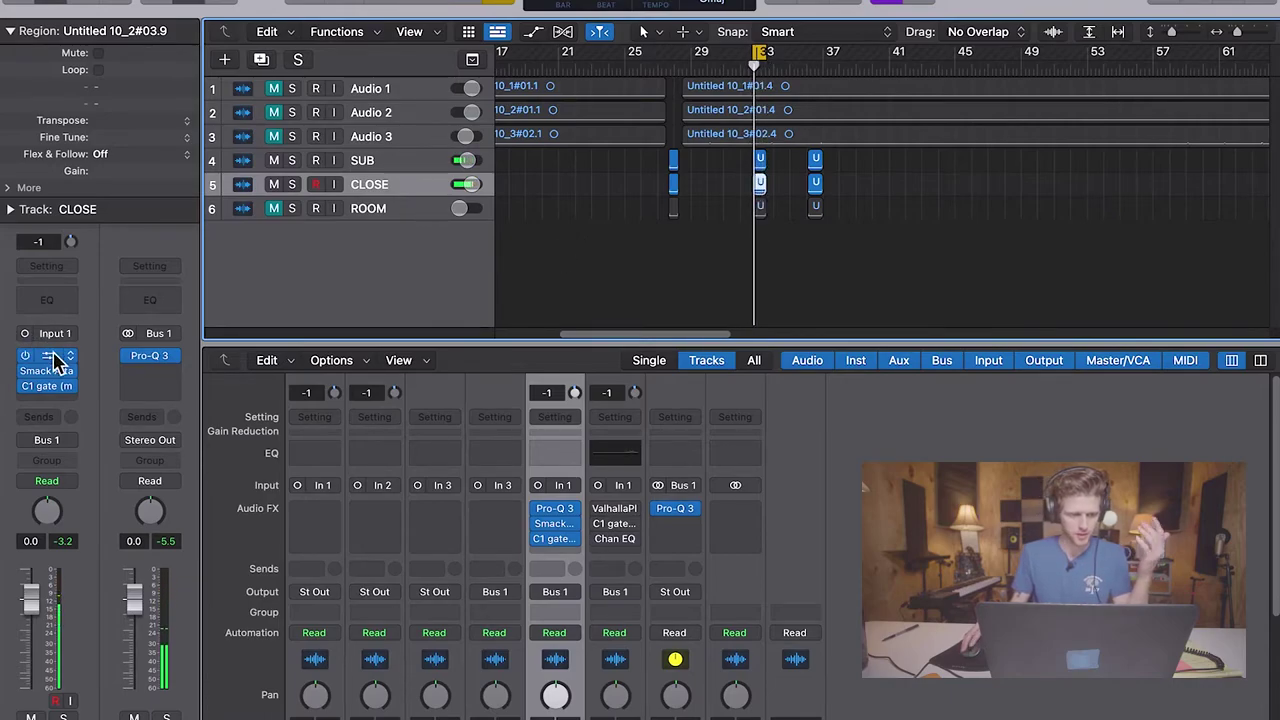
left_click(48, 357)
left_click_drag(762, 103, 582, 103)
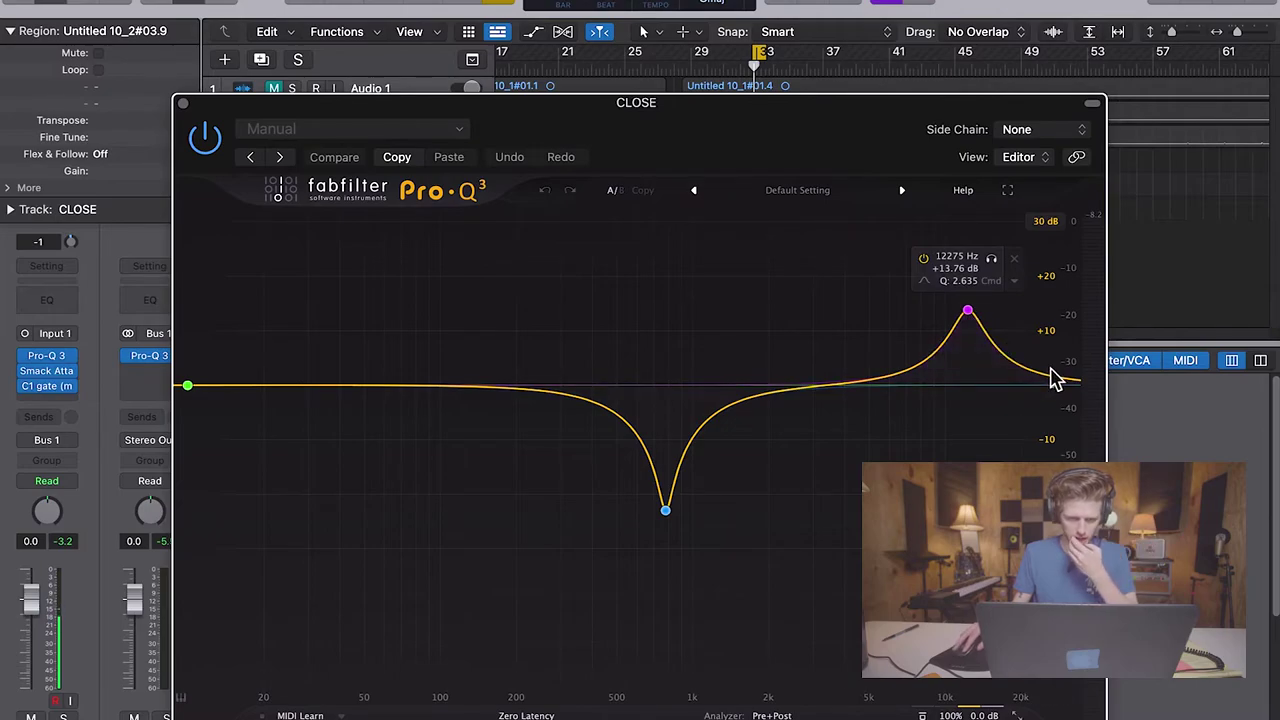
left_click(182, 104)
left_click(50, 372)
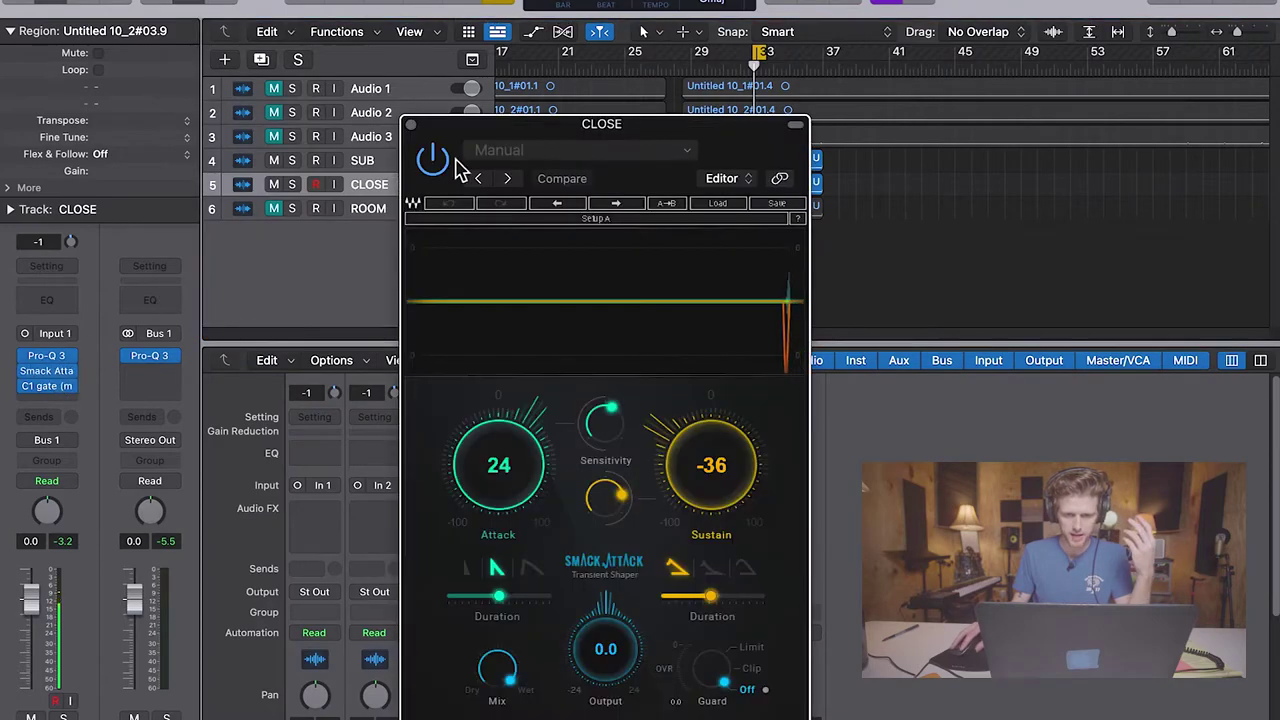
left_click_drag(564, 126, 607, 74)
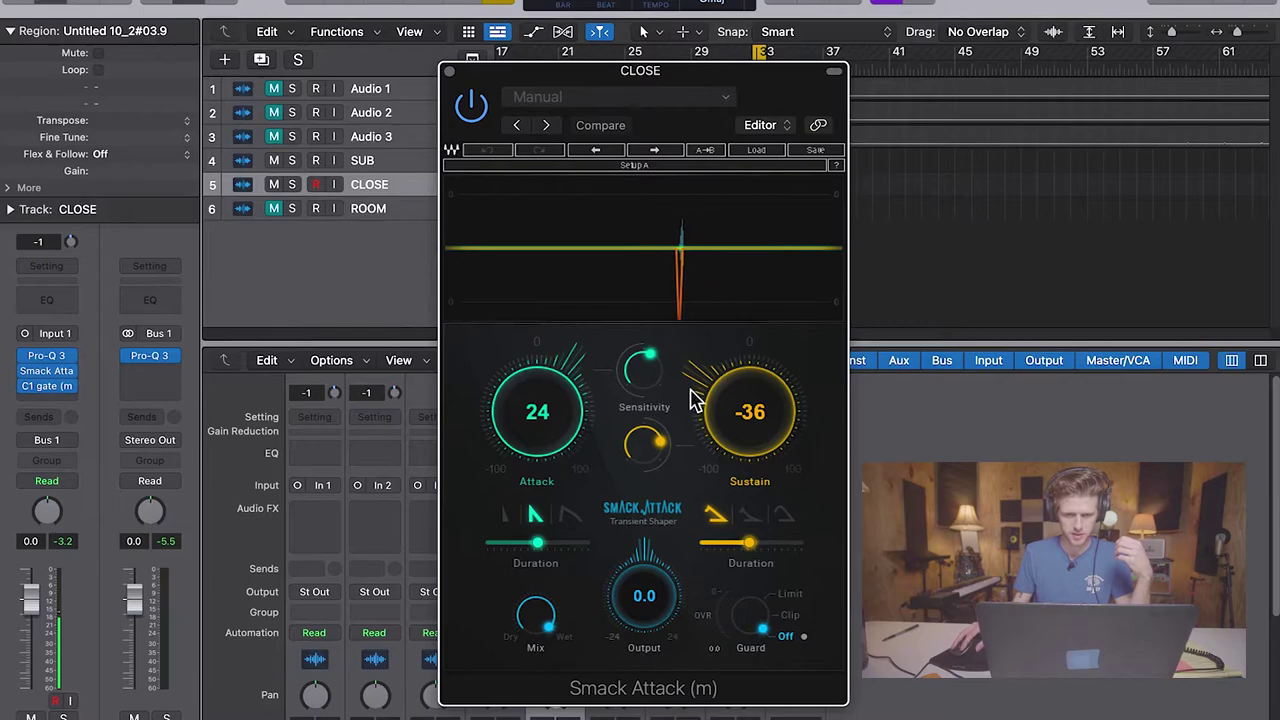
left_click(449, 71)
left_click_drag(341, 140, 428, 221)
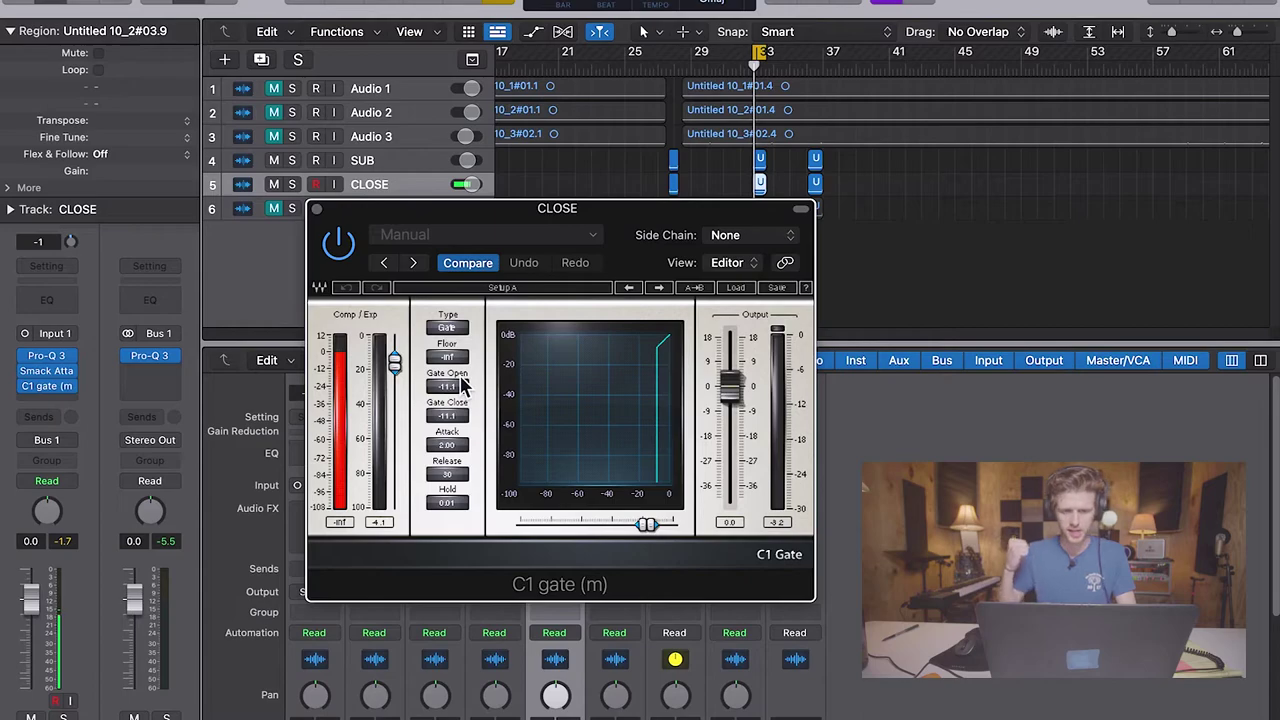
key("space")
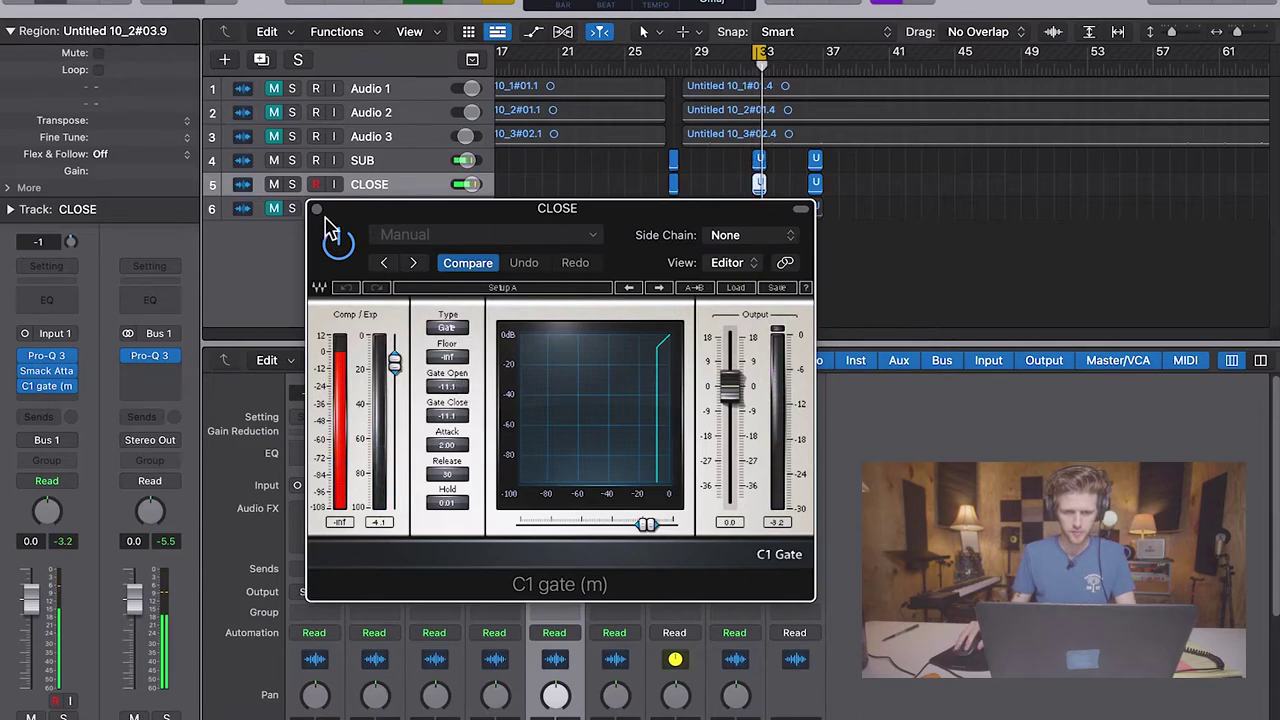
mouse_move(33, 398)
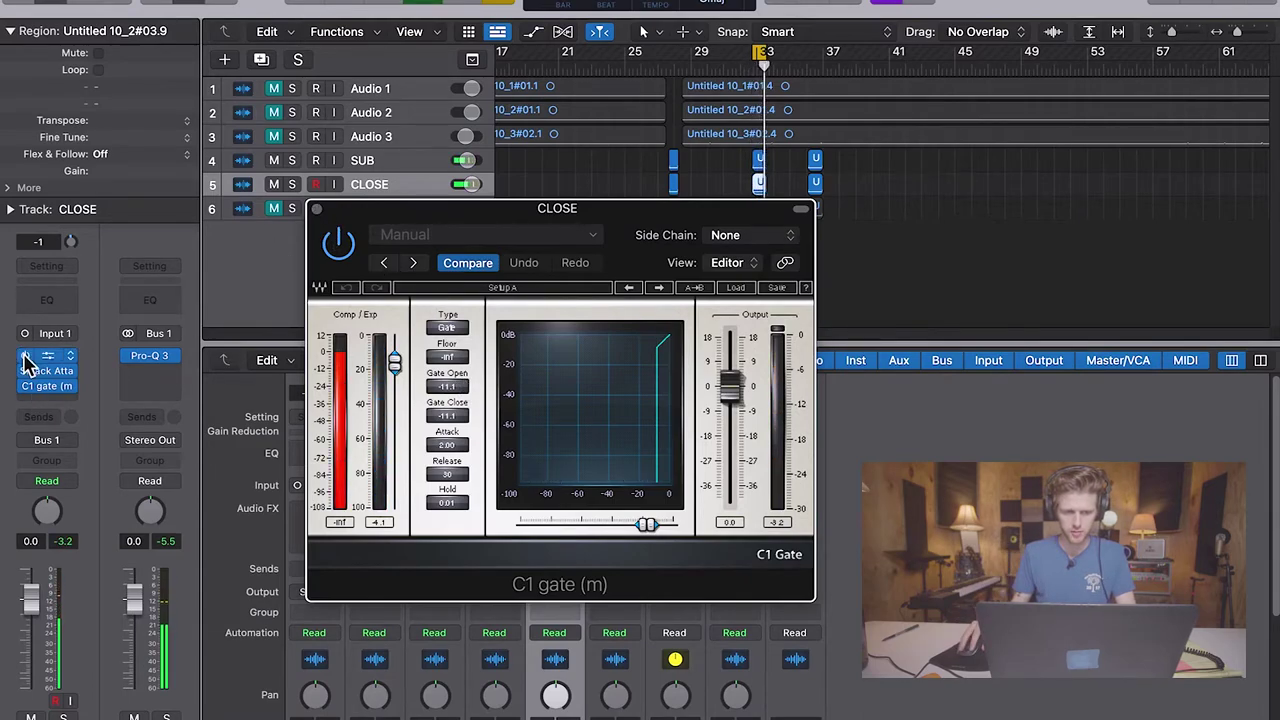
left_click(25, 387)
mouse_move(29, 402)
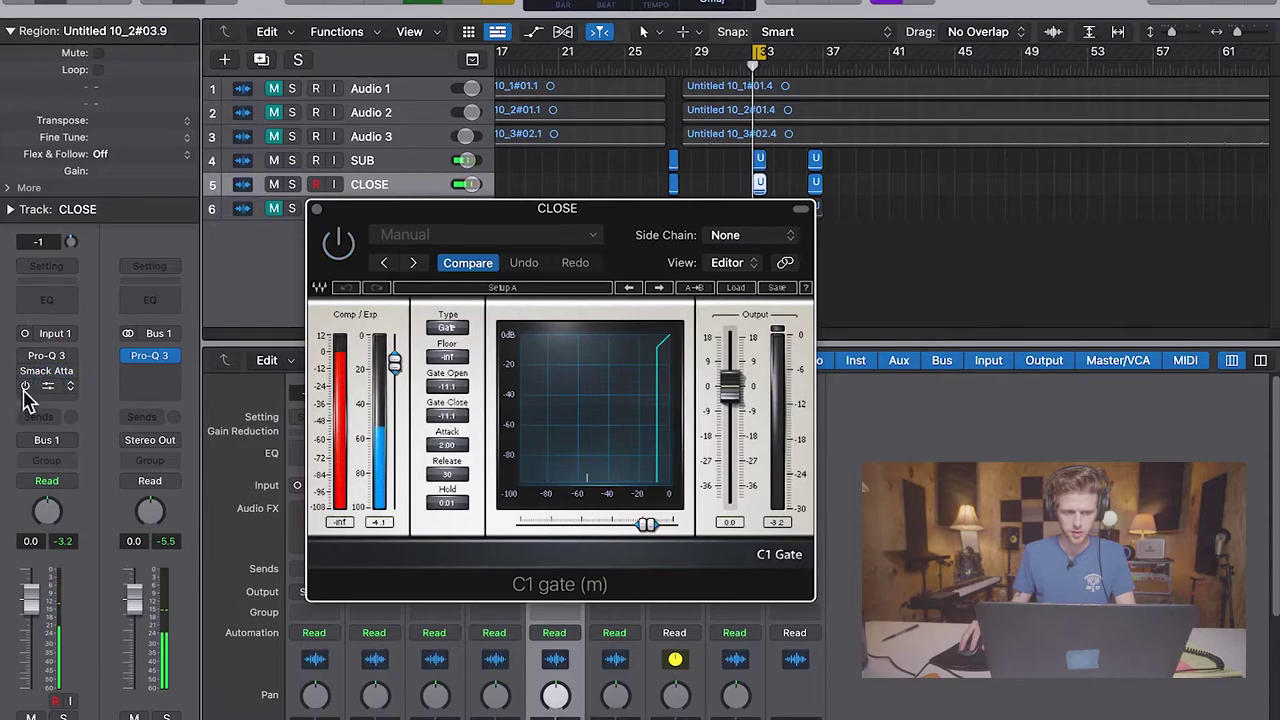
key("space")
left_click(316, 208)
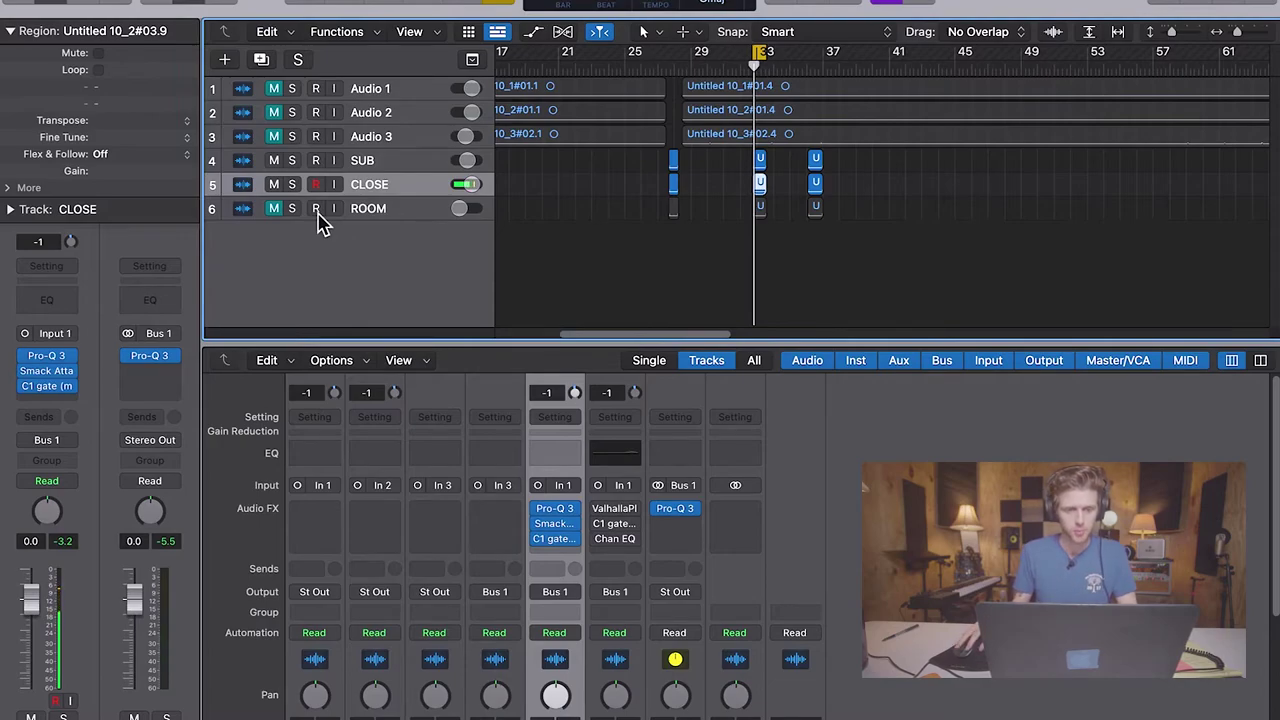
Unmute ROOM, play the SUB, CLOSE and ROOM kick layers together, and zoom to the bar-33 regions
left_click(276, 210)
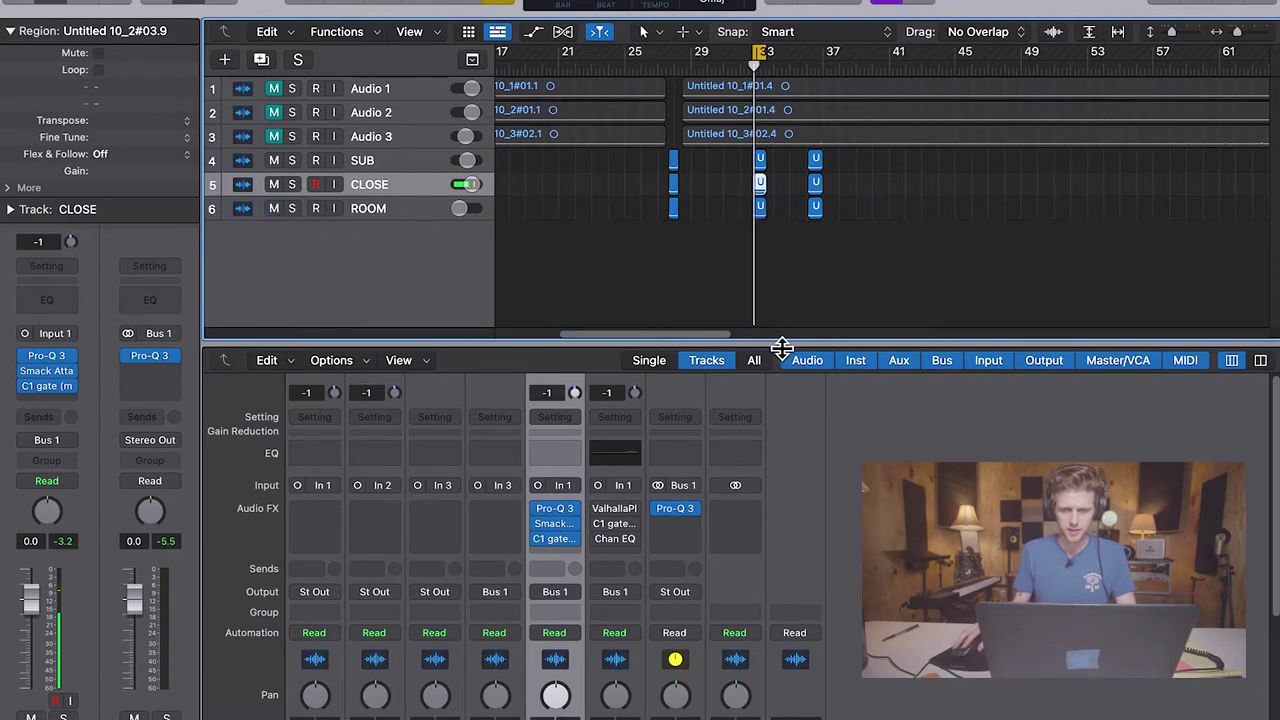
key("space")
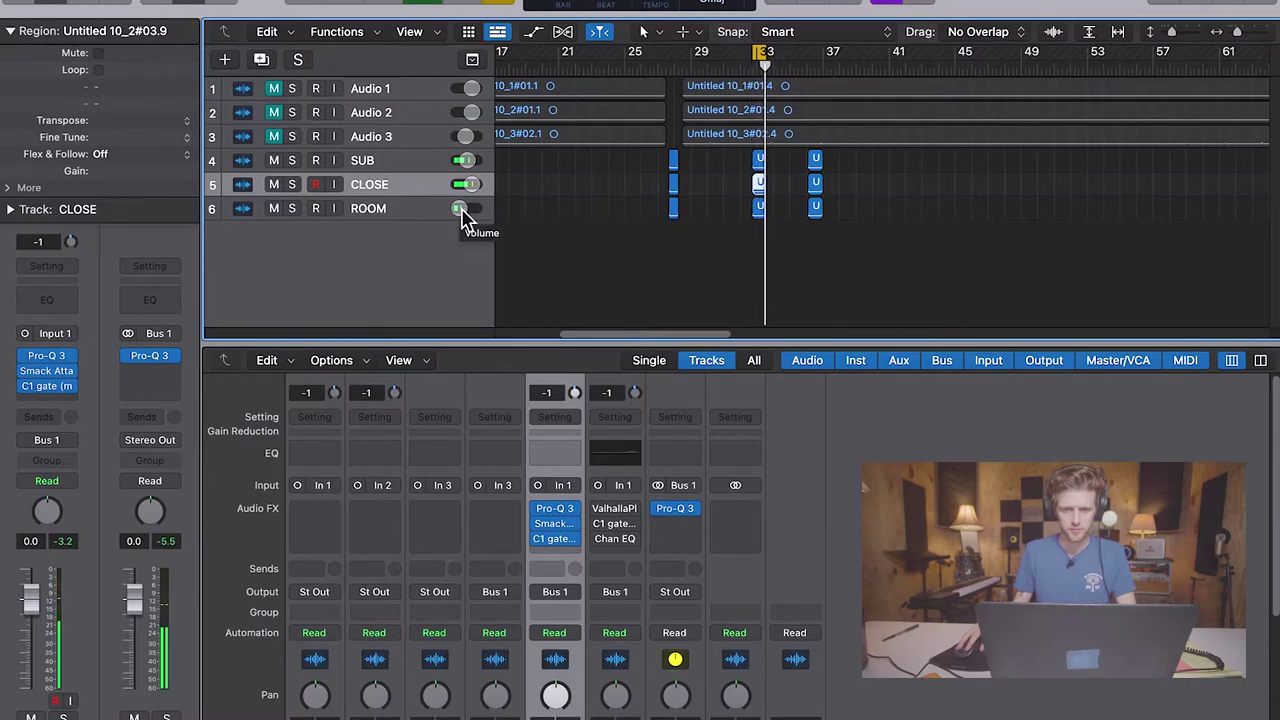
key("space")
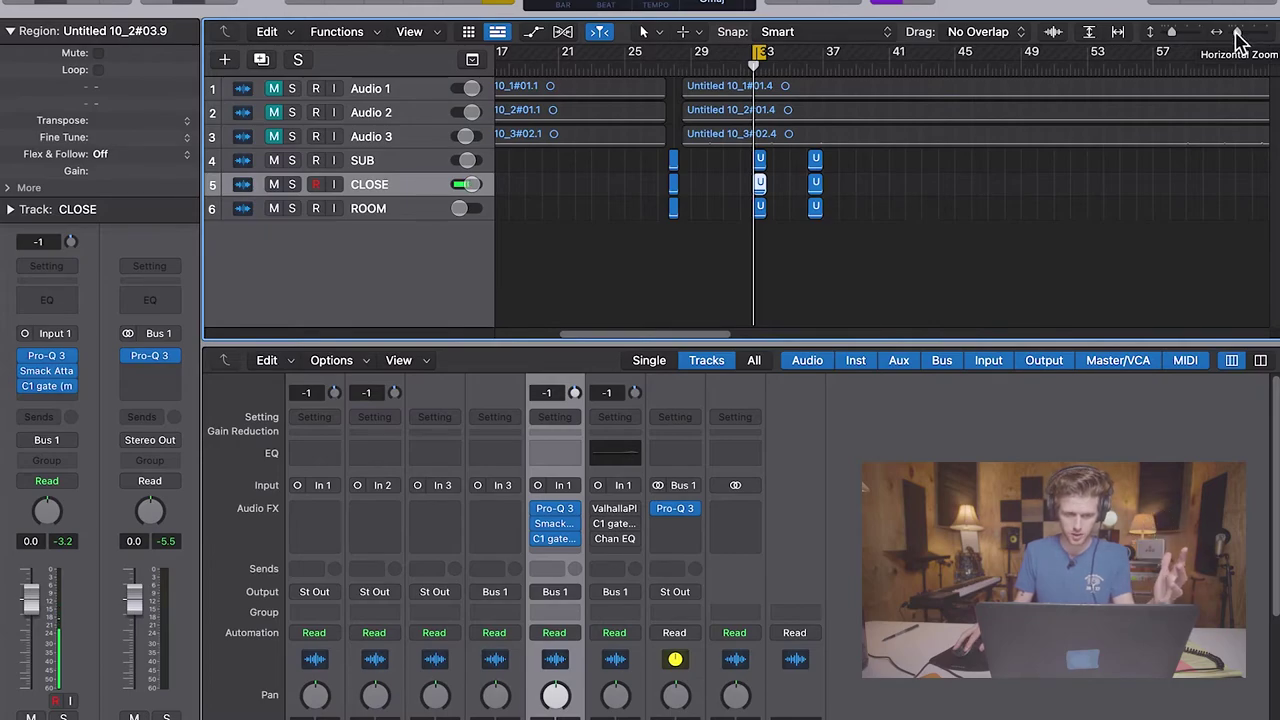
key("Down")
key("z")
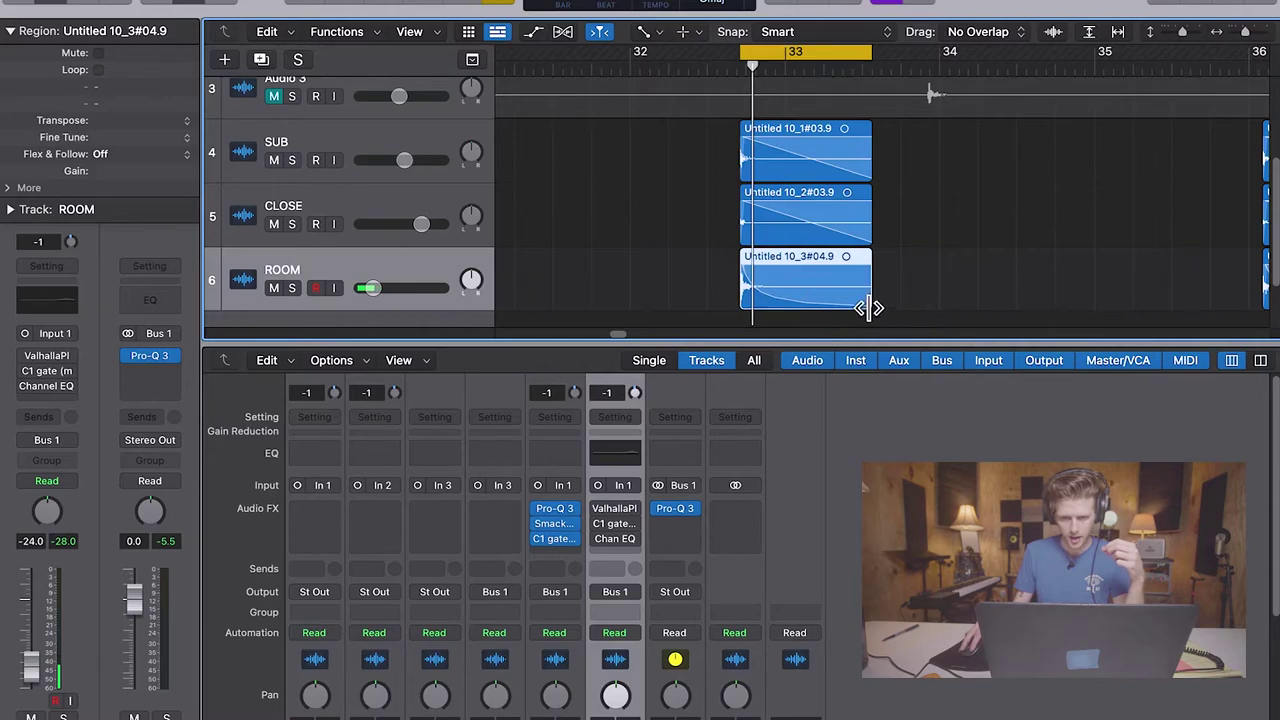
Solo ROOM and audition its bar-33 hit on its own
left_click(292, 288)
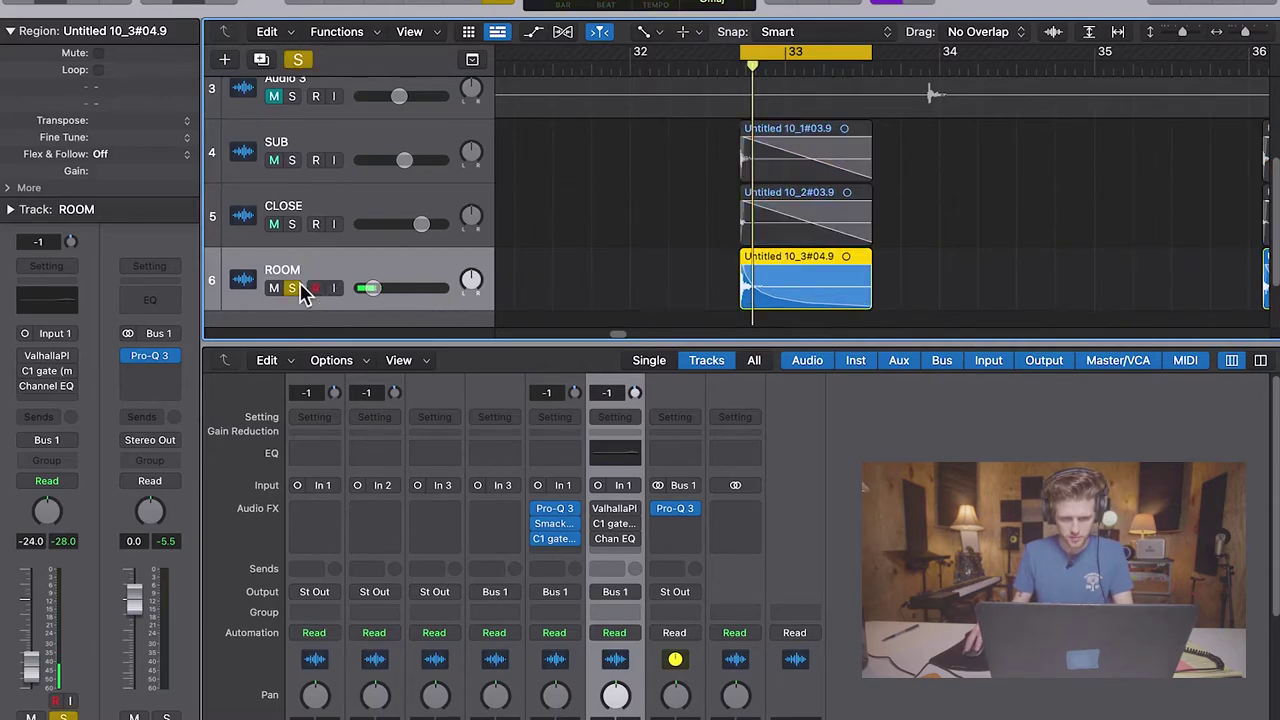
key("space")
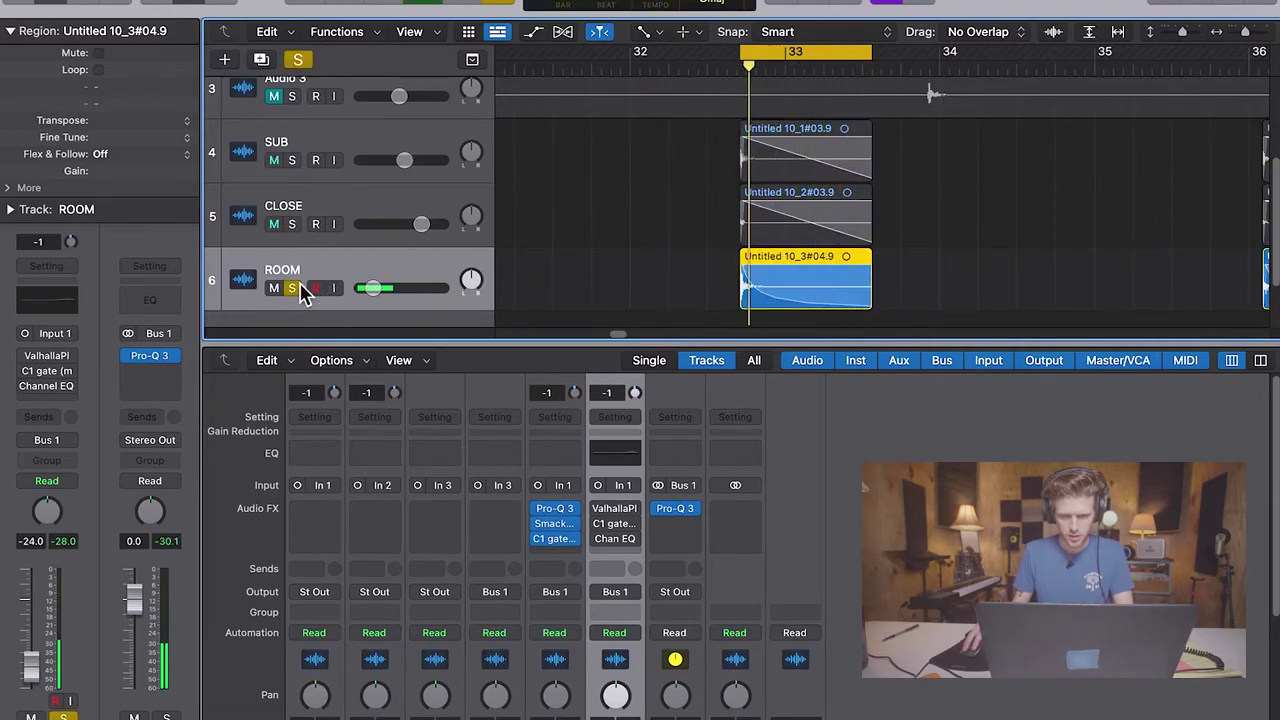
key("space")
left_click(768, 303)
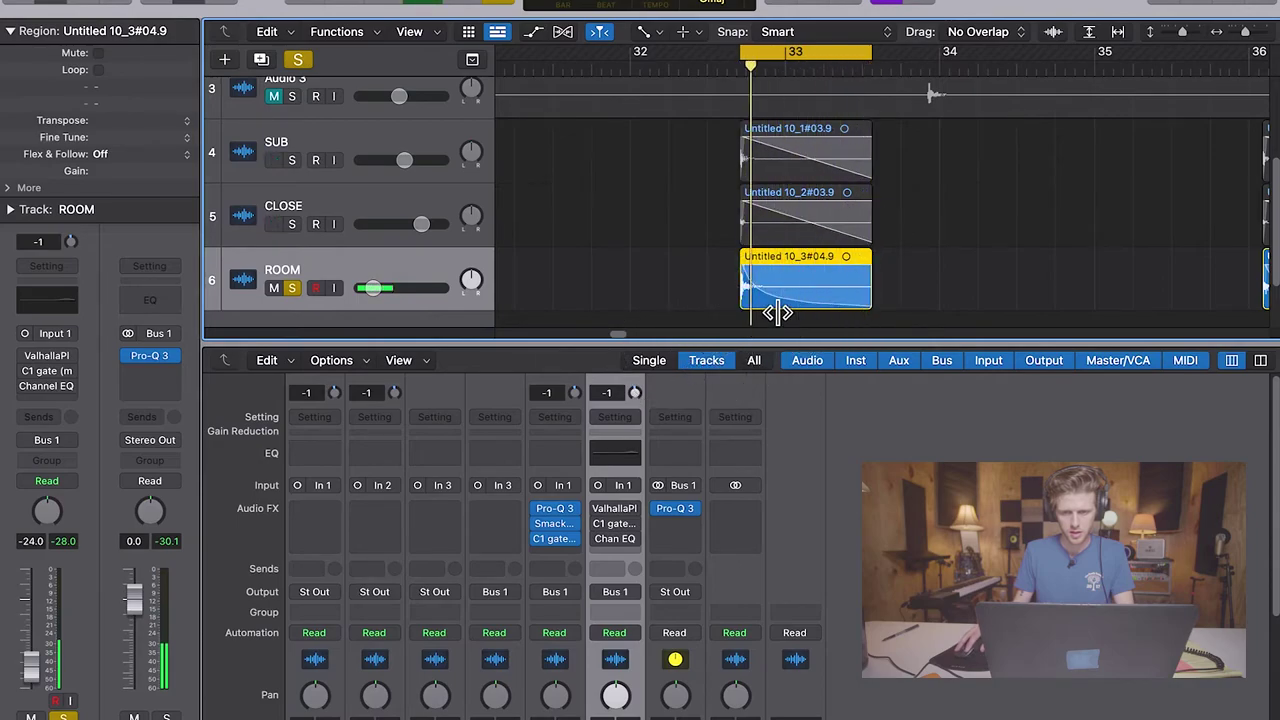
Turn ROOM's solo off so all three kick layers play together
left_click(779, 296)
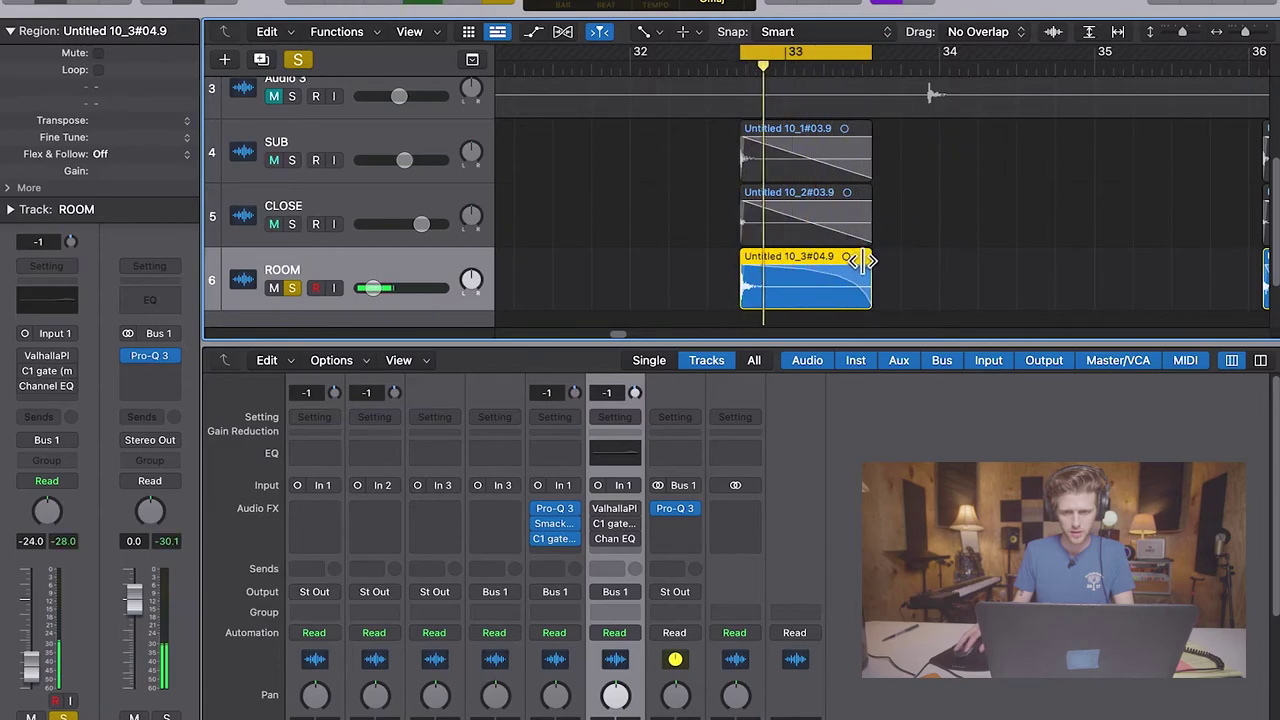
left_click(622, 412)
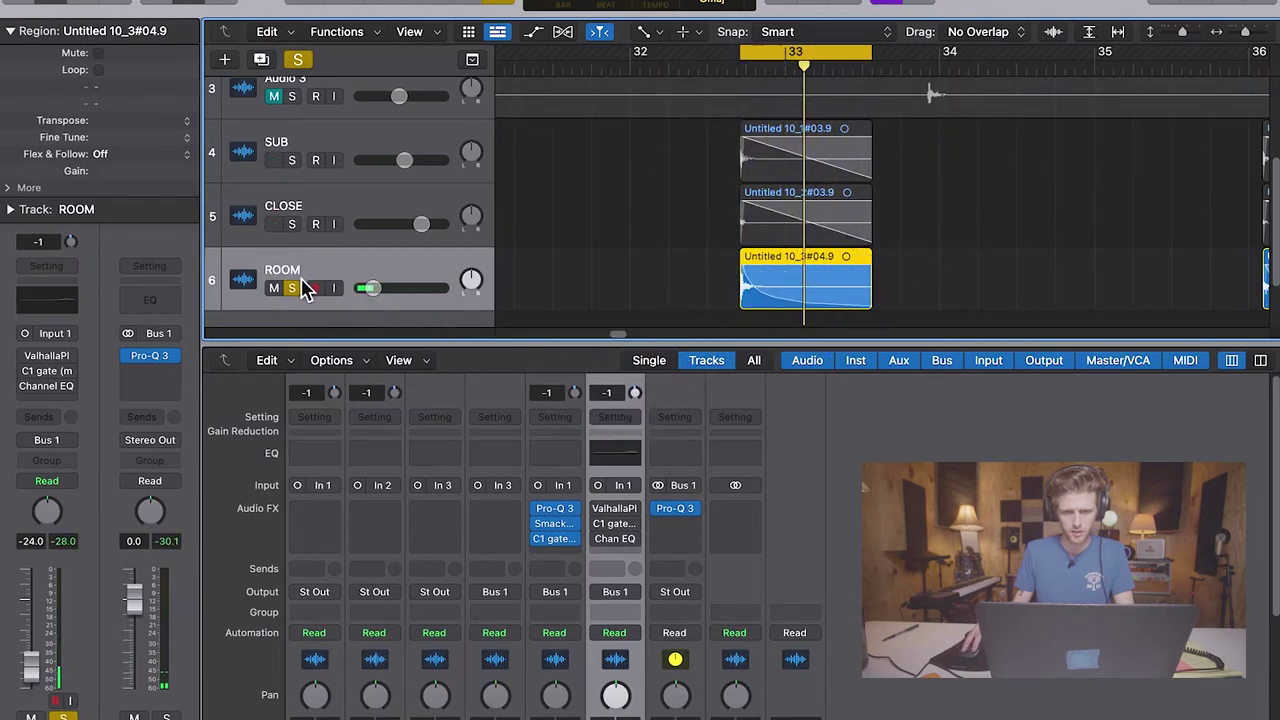
left_click(298, 286)
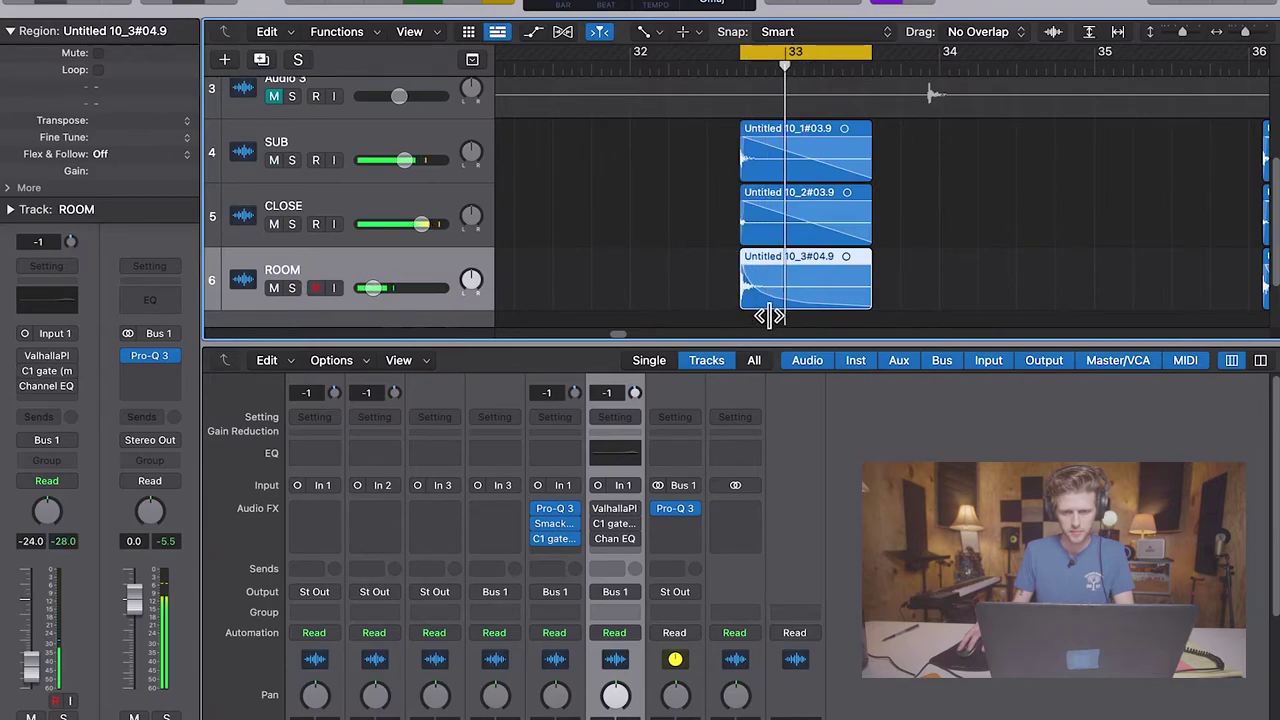
left_click(768, 303)
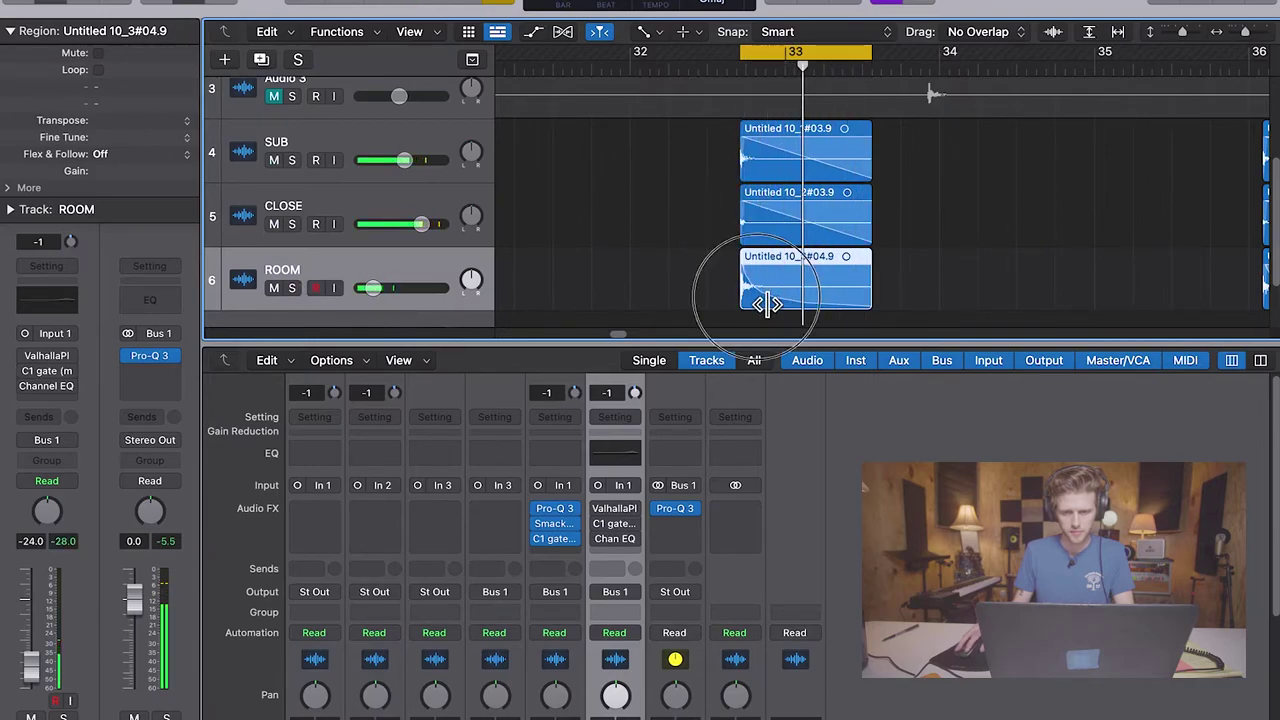
left_click(908, 180)
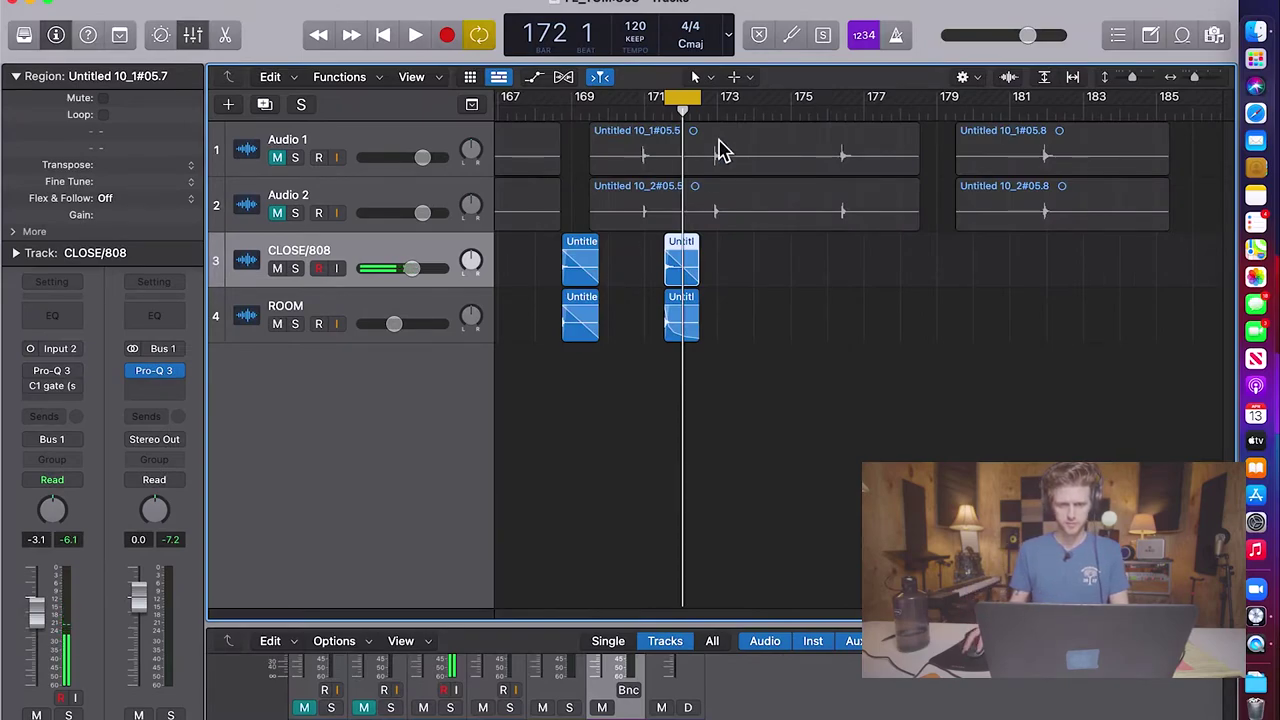
Play the CLOSE/808 tom and select both of its channel effects
key("space")
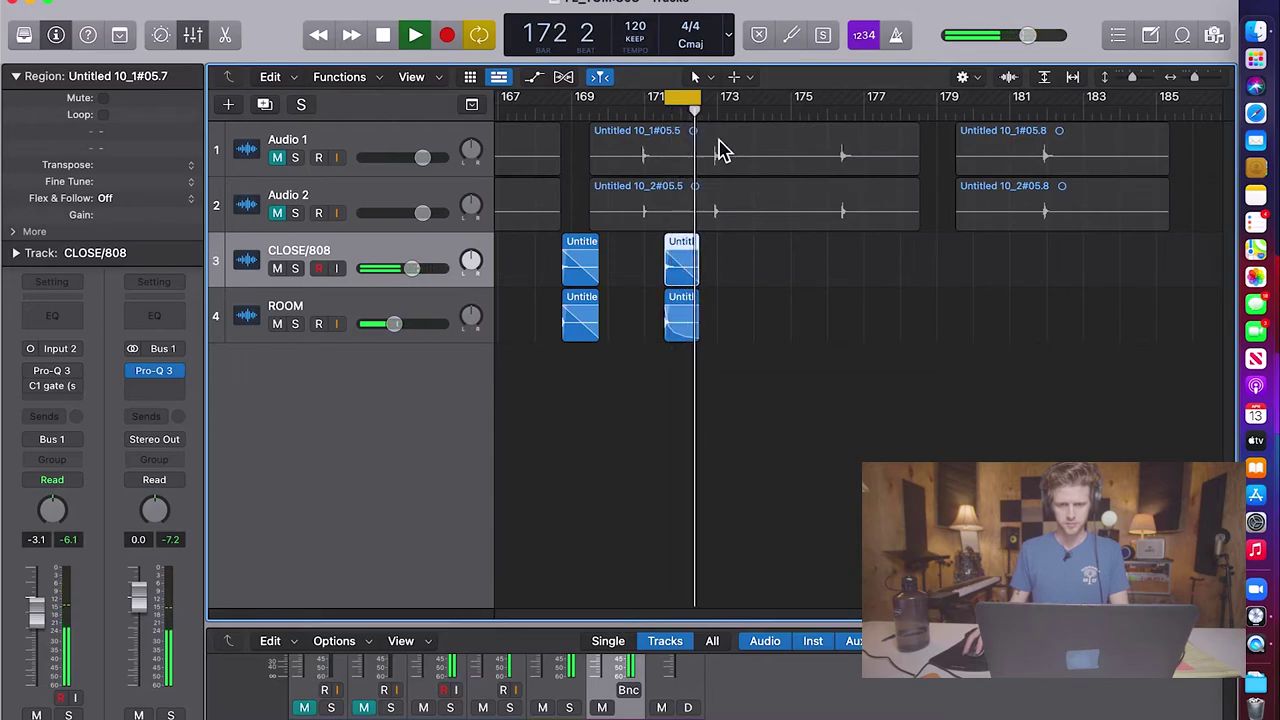
key("space")
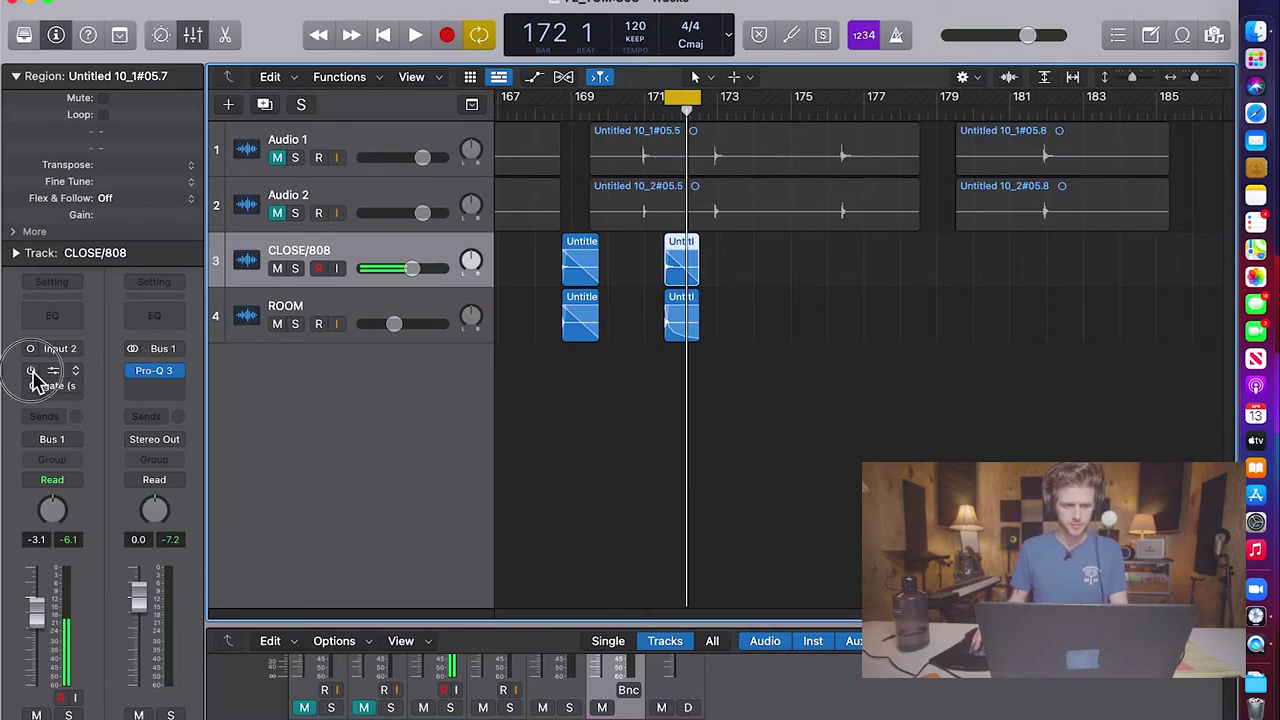
left_click_drag(34, 371, 34, 390)
Mute ROOM, hear the tom alone, and switch Logic Pro to full screen
left_click(277, 324)
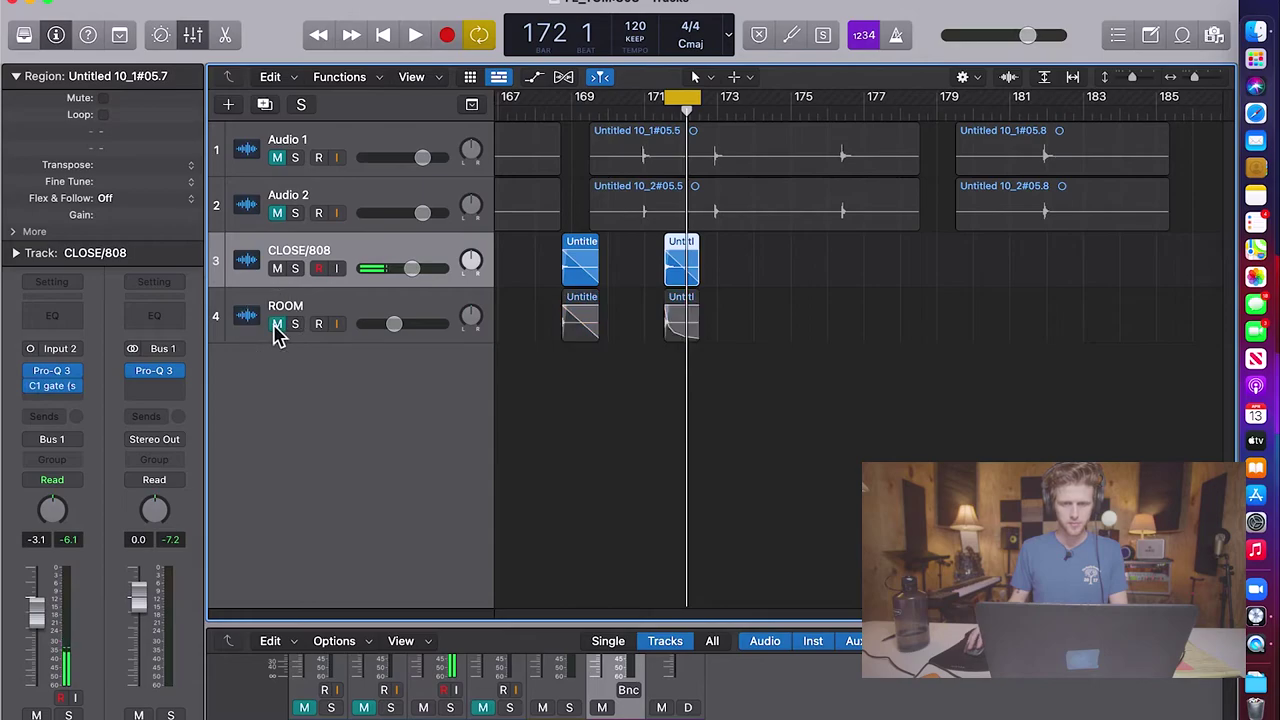
key("space")
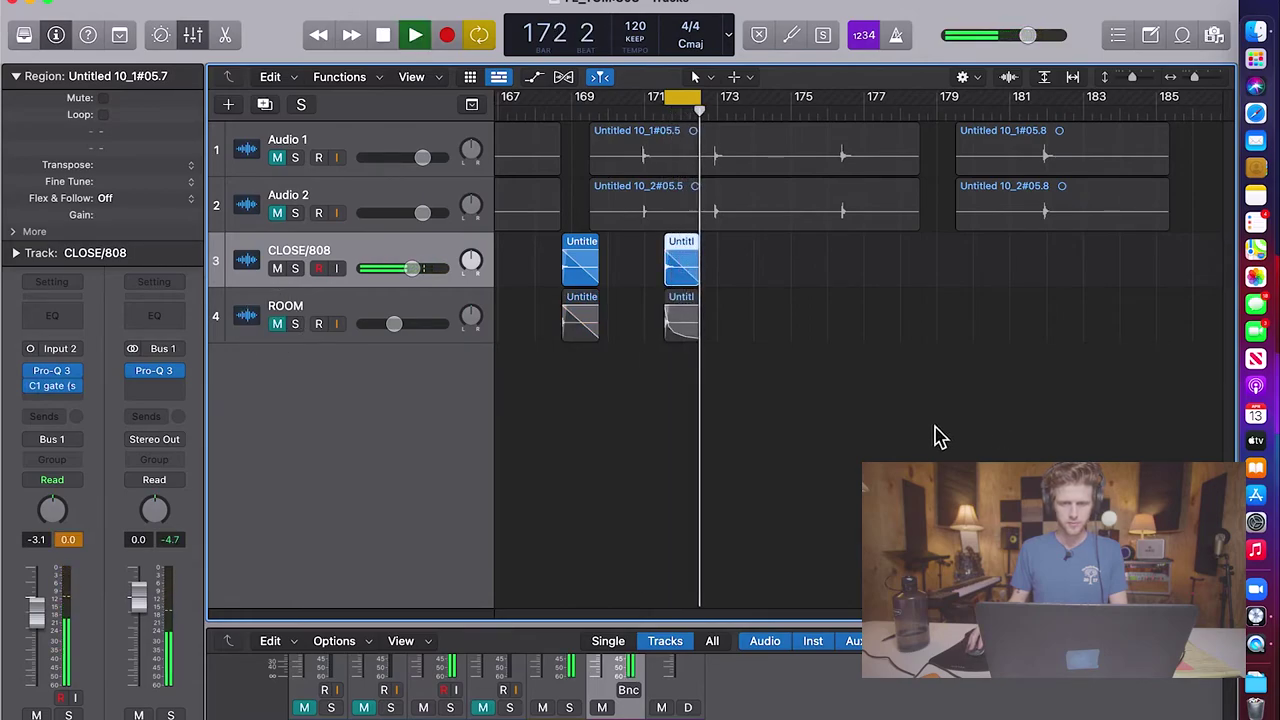
key("space")
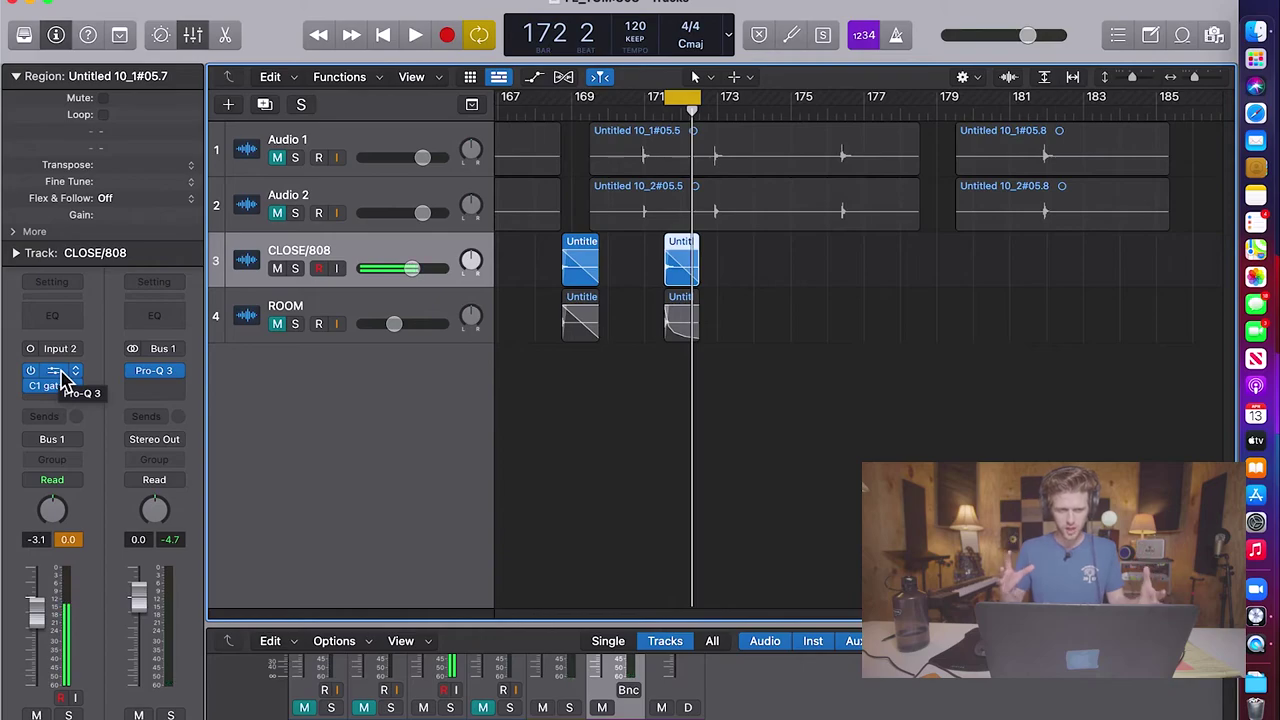
key("ctrl+super+f")
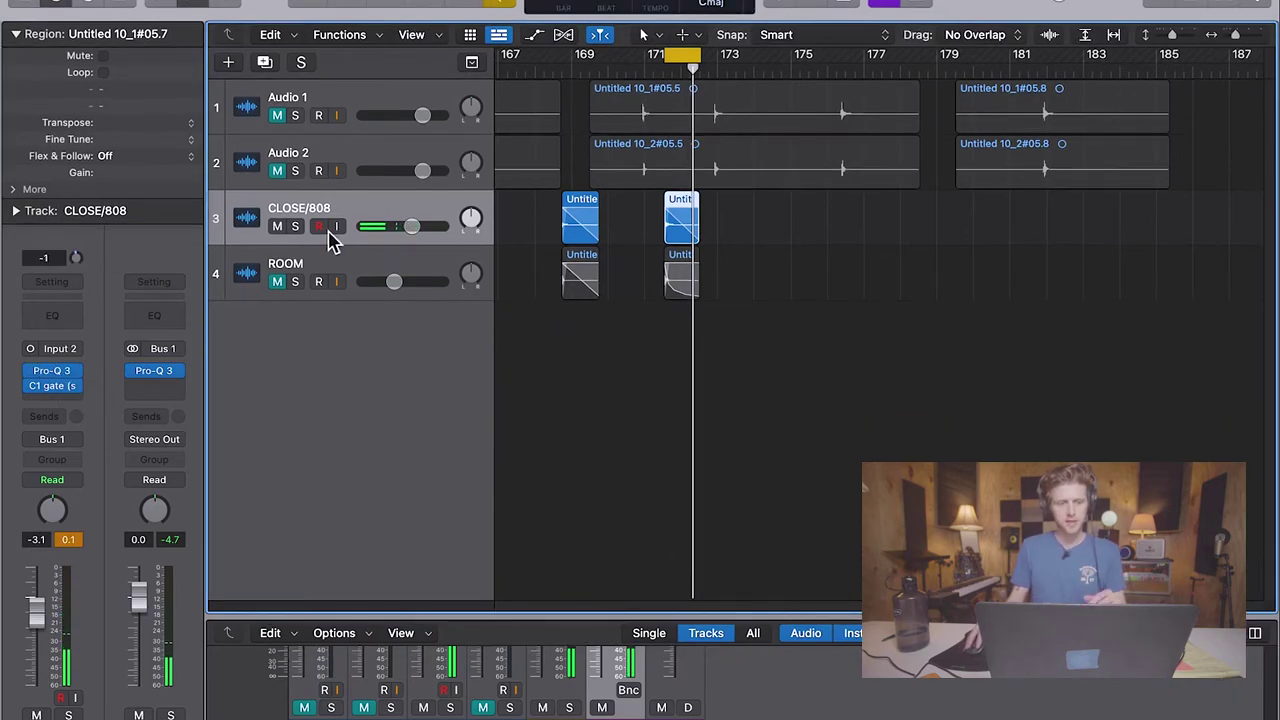
left_click(340, 206)
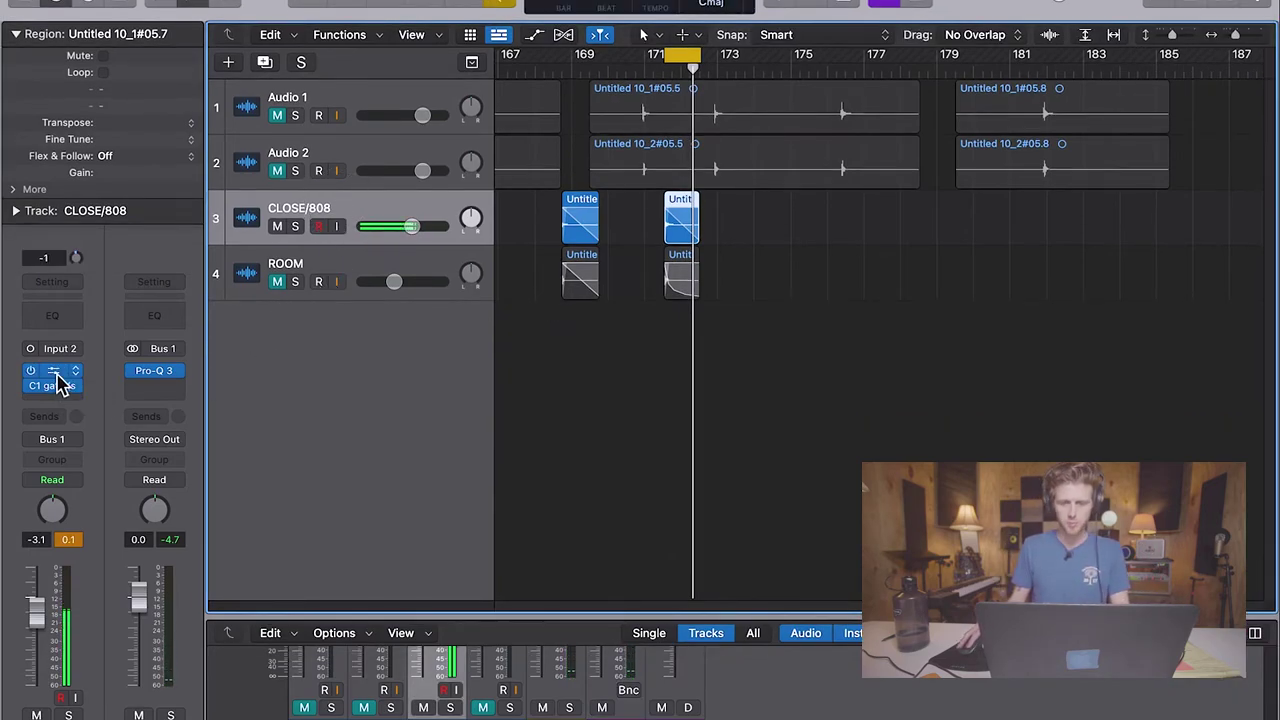
Open CLOSE/808's Pro-Q 3 and pull the red band down to a -30 dB notch near 4 kHz
left_click(58, 376)
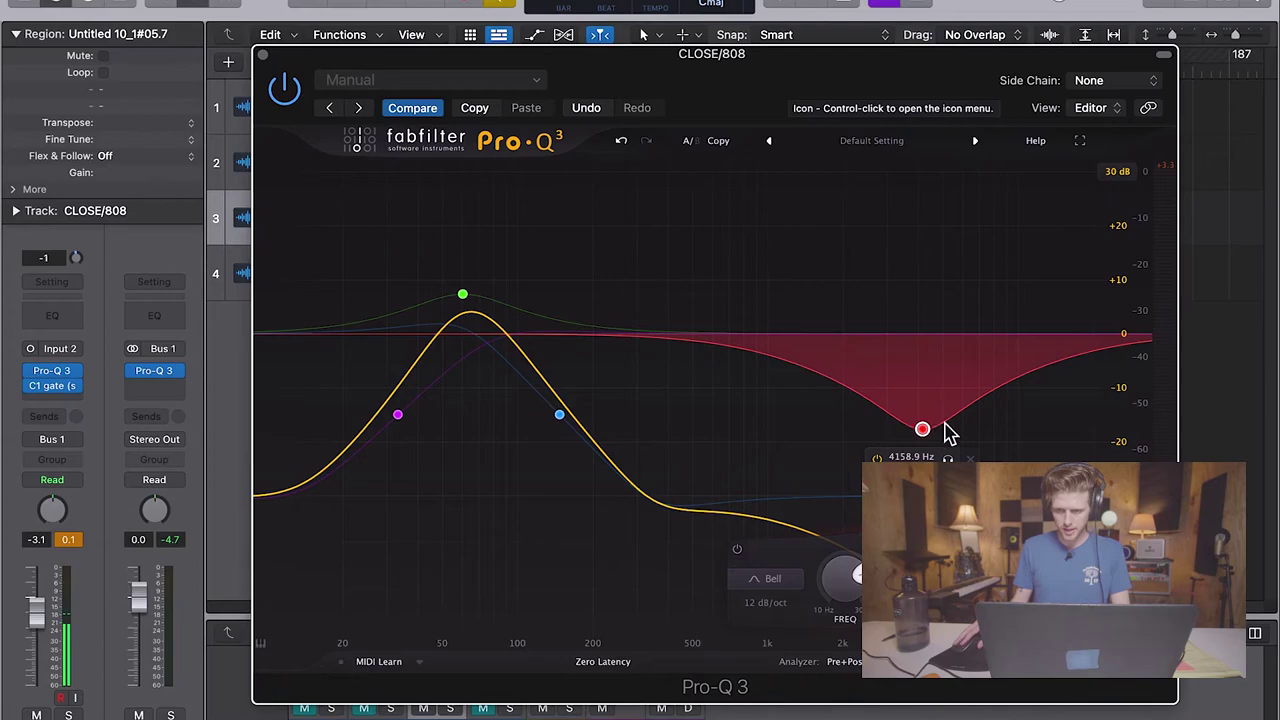
left_click_drag(761, 77, 722, 42)
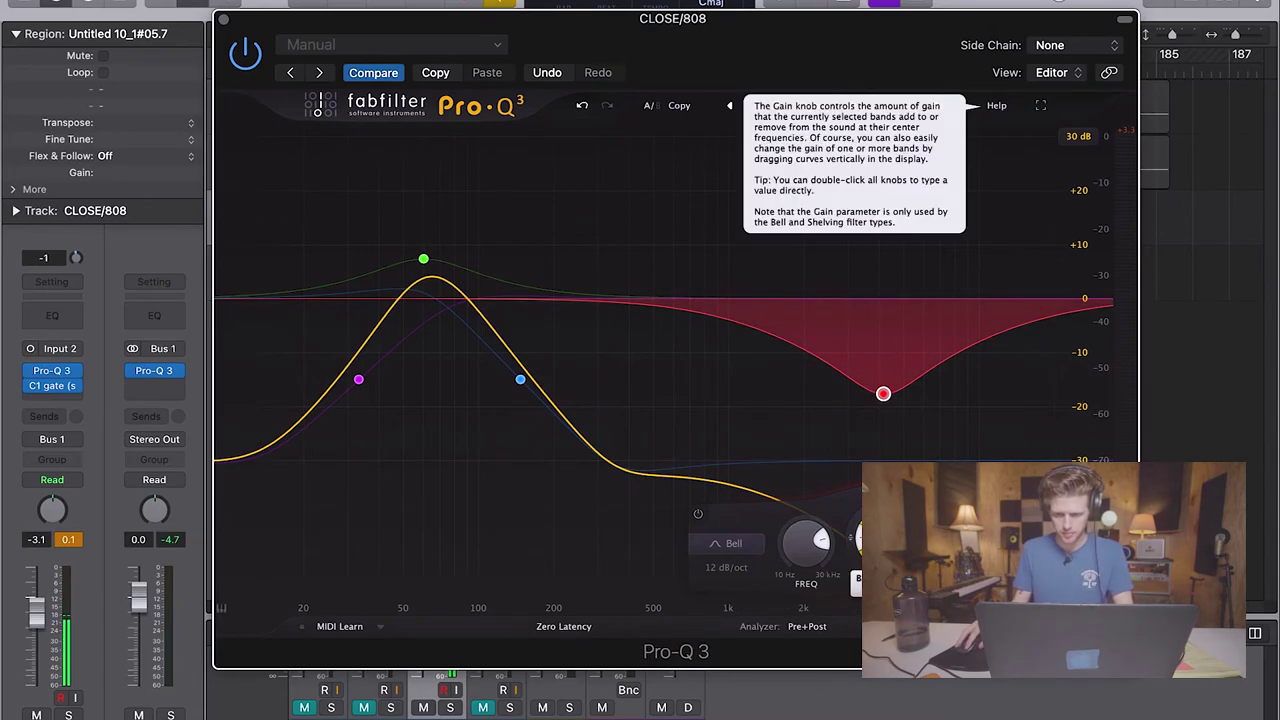
left_click_drag(868, 540, 826, 632)
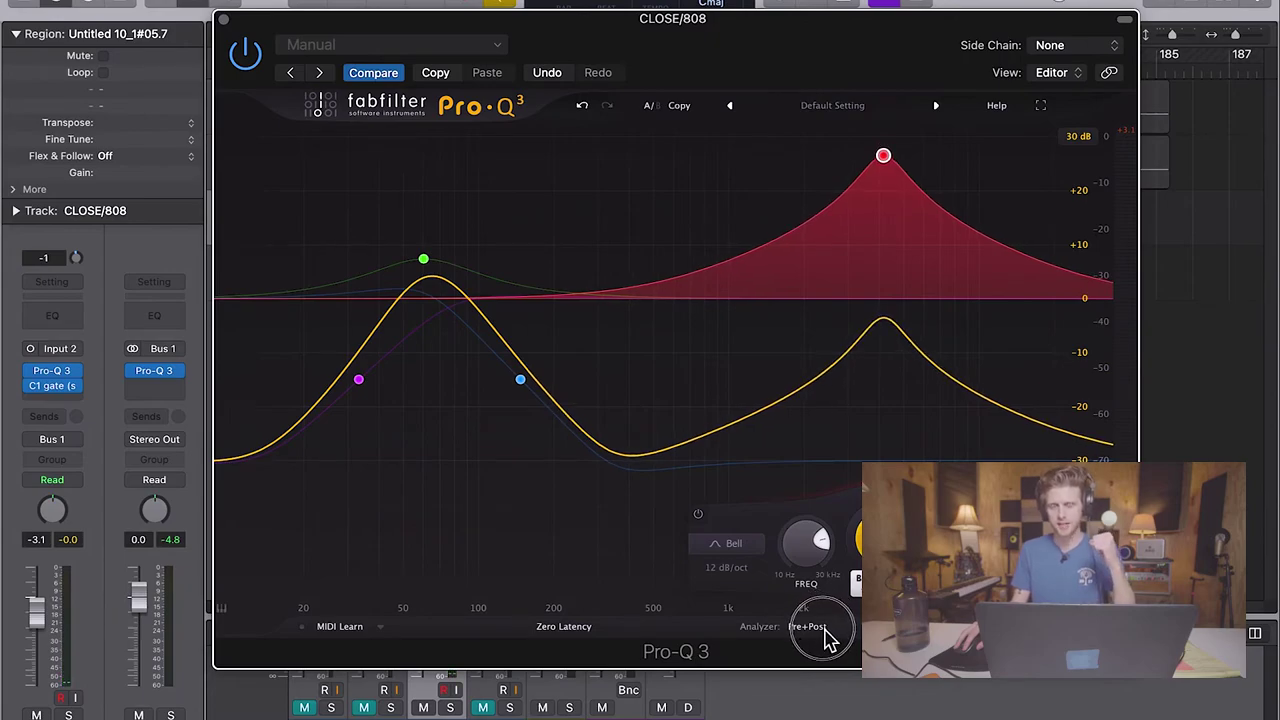
left_click(826, 635)
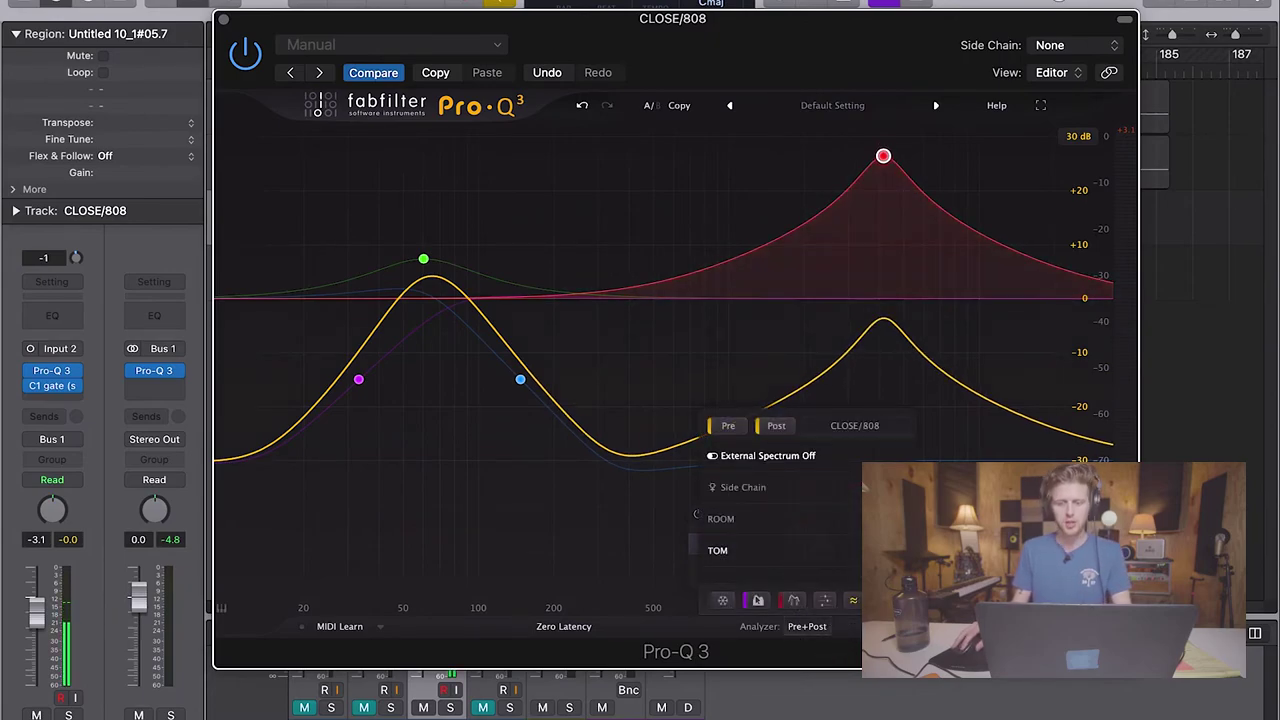
left_click(897, 447)
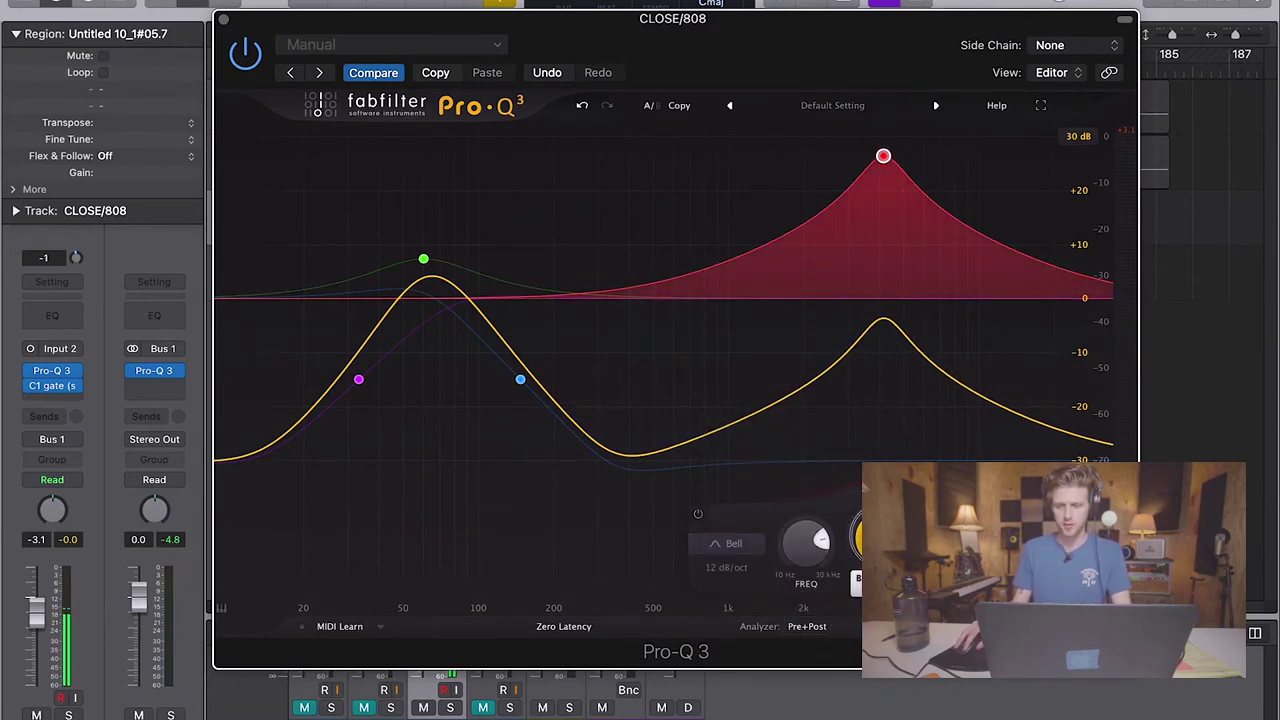
left_click_drag(855, 548, 836, 706)
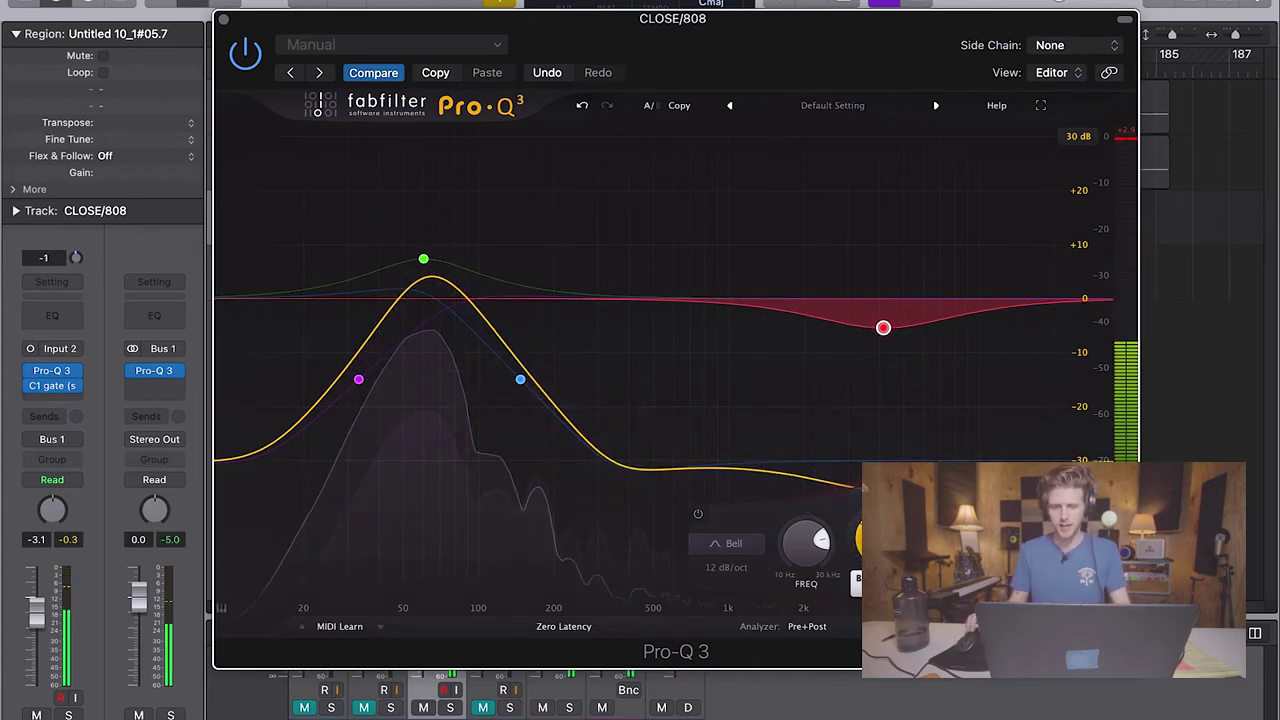
left_click_drag(836, 706, 836, 719)
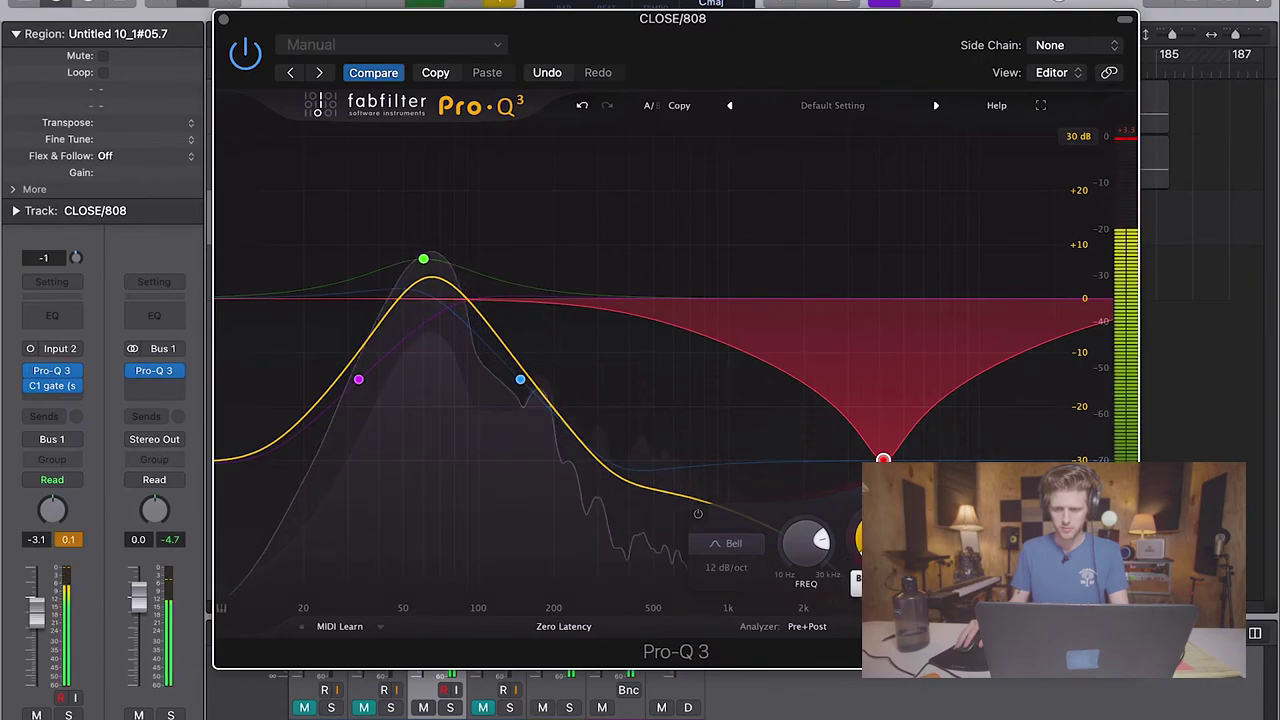
mouse_move(858, 542)
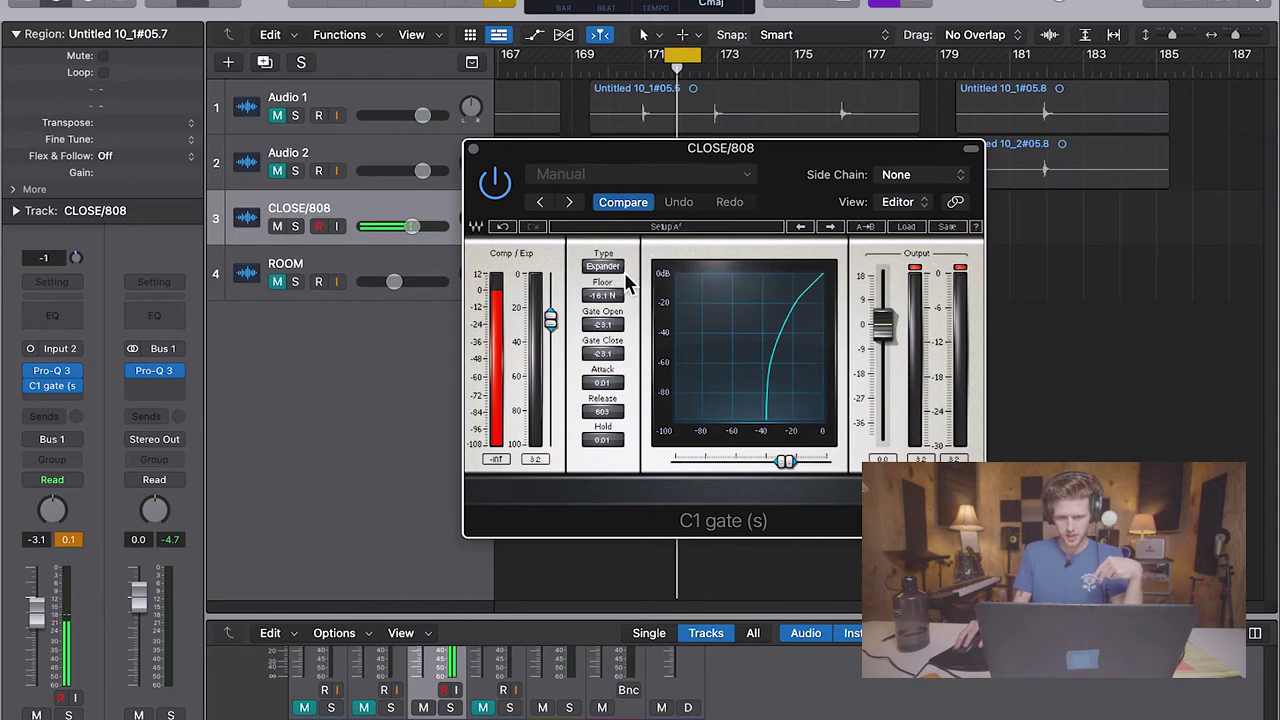
left_click(603, 266)
left_click(603, 266)
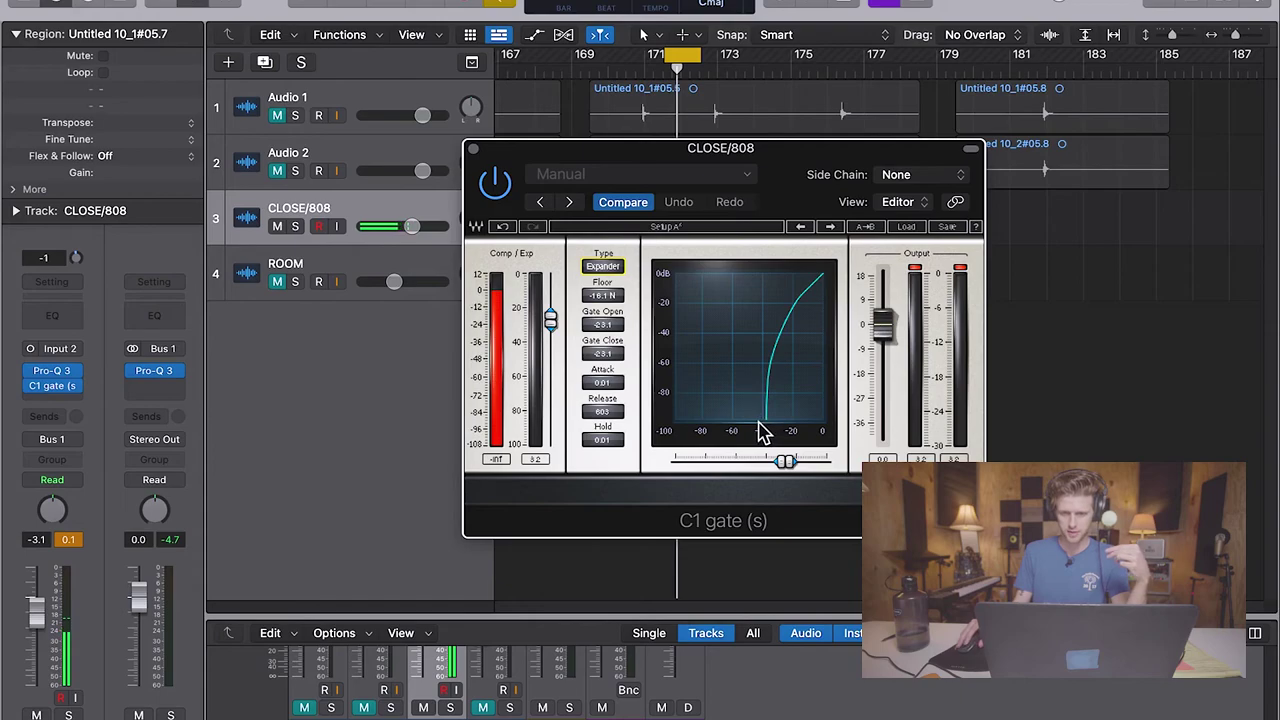
left_click(603, 266)
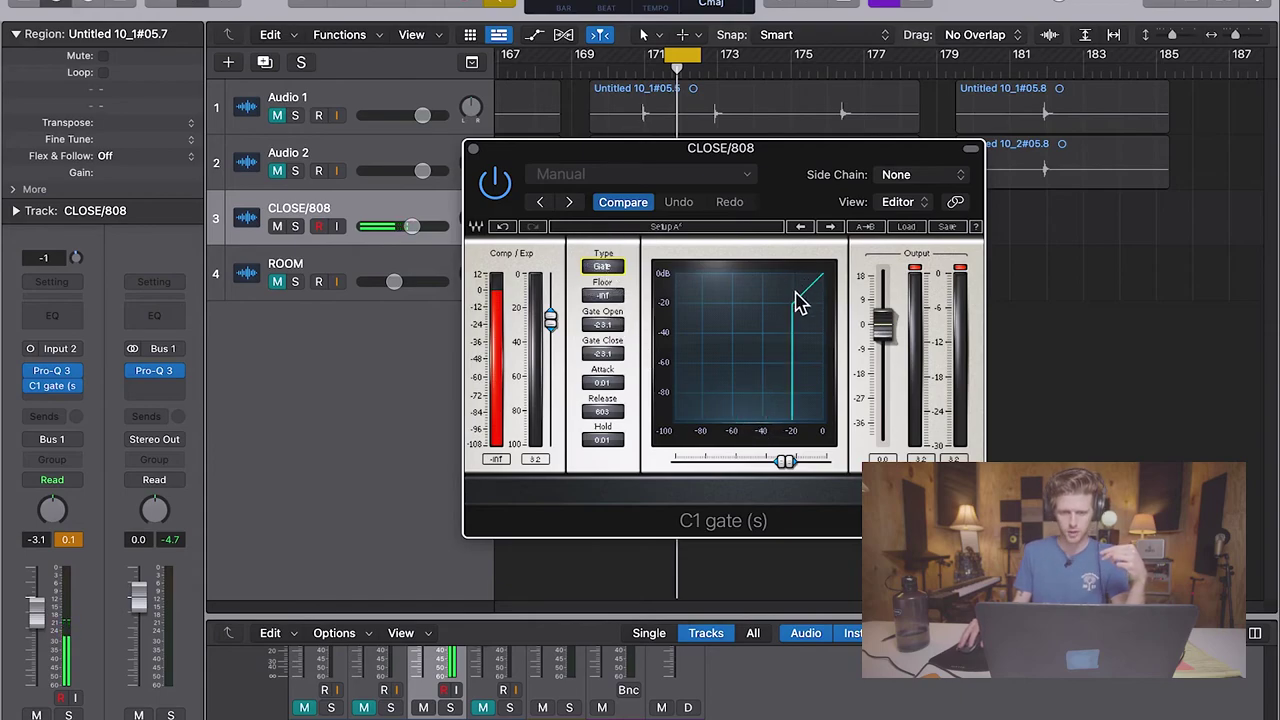
left_click(601, 267)
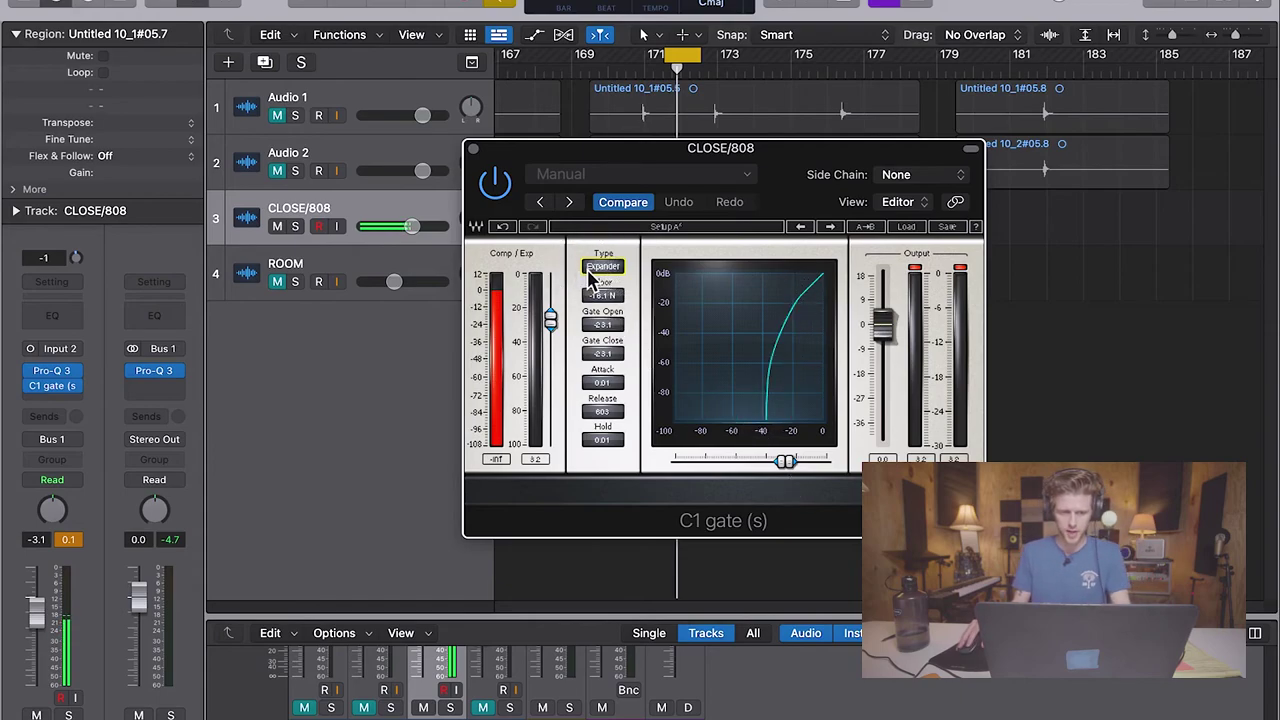
key("space")
left_click(506, 192)
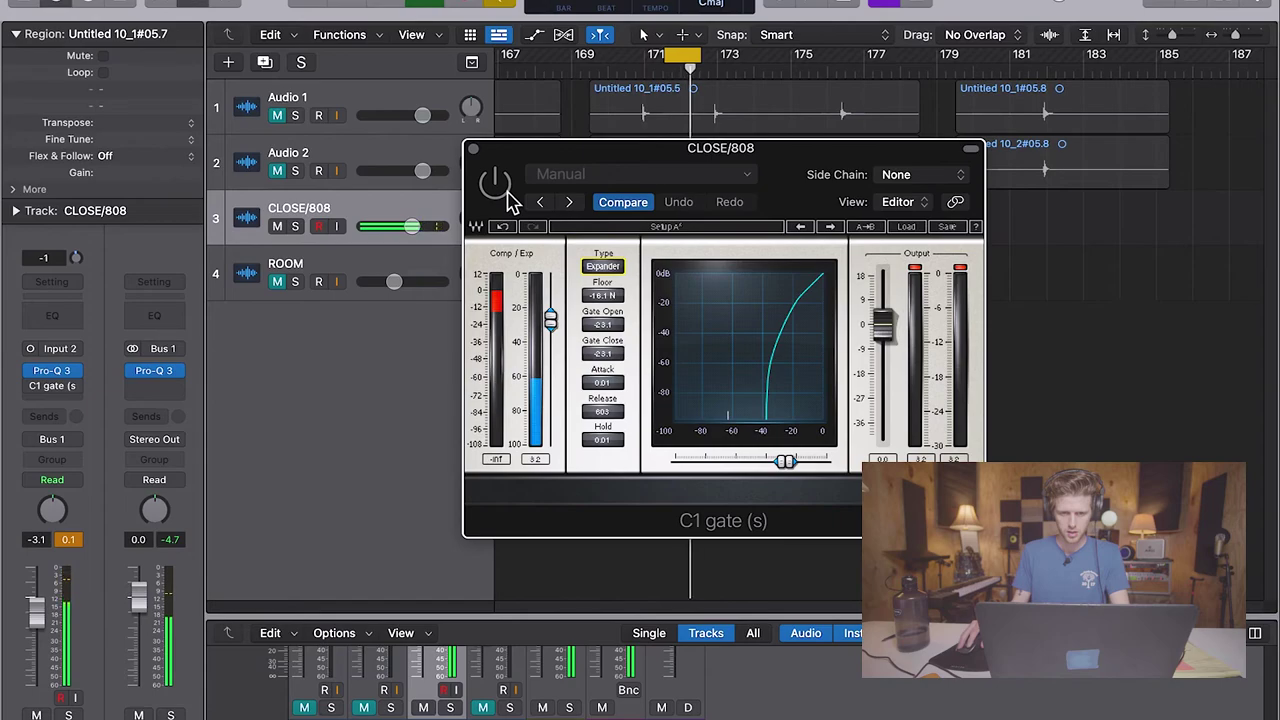
left_click(506, 192)
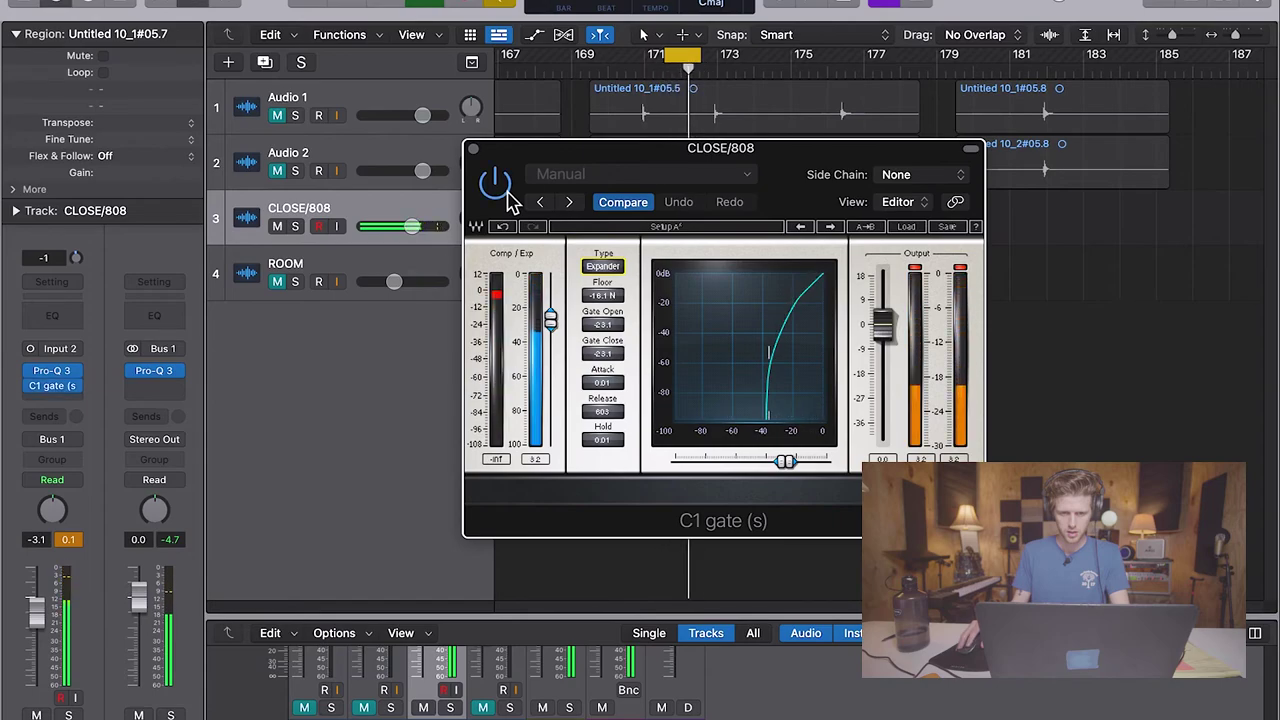
left_click(507, 193)
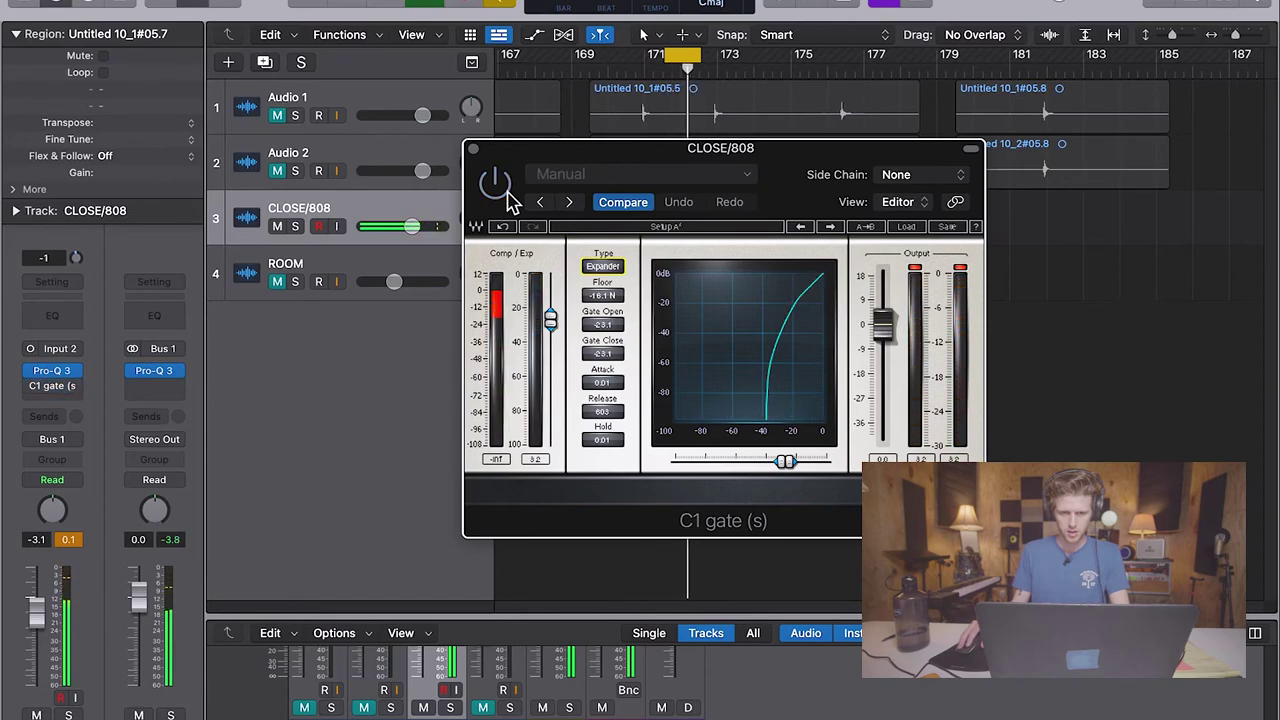
left_click(508, 193)
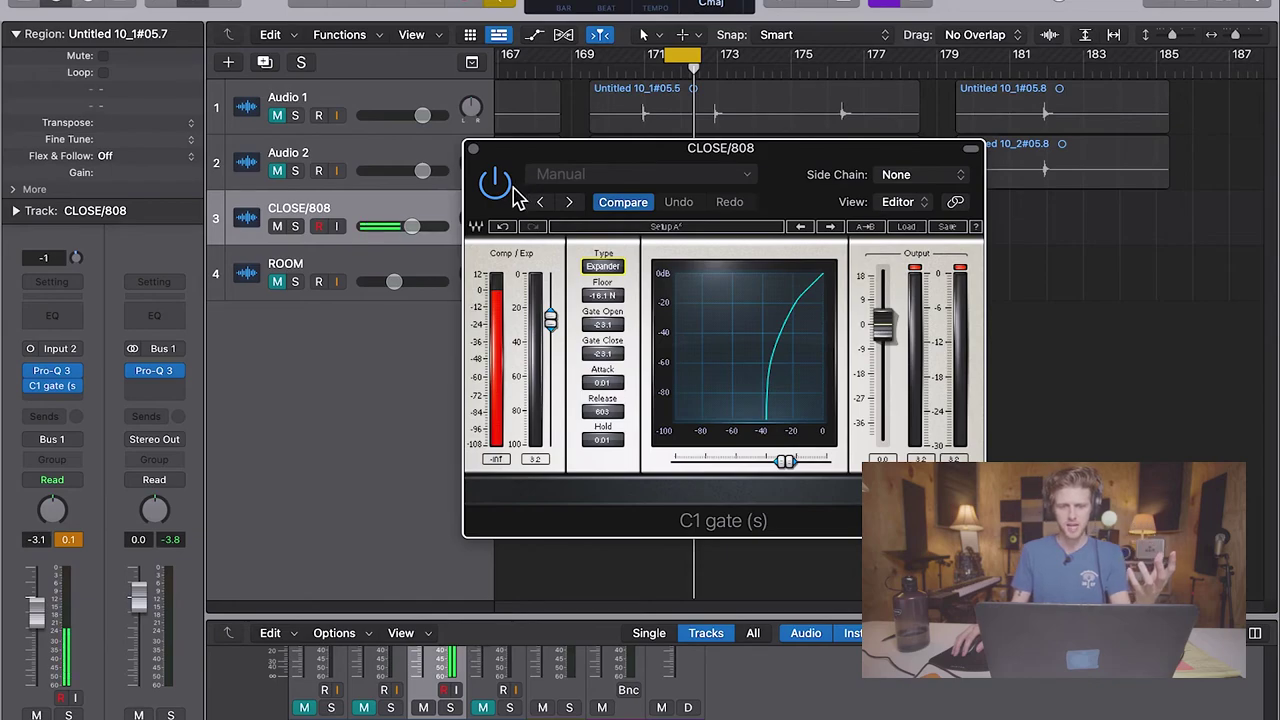